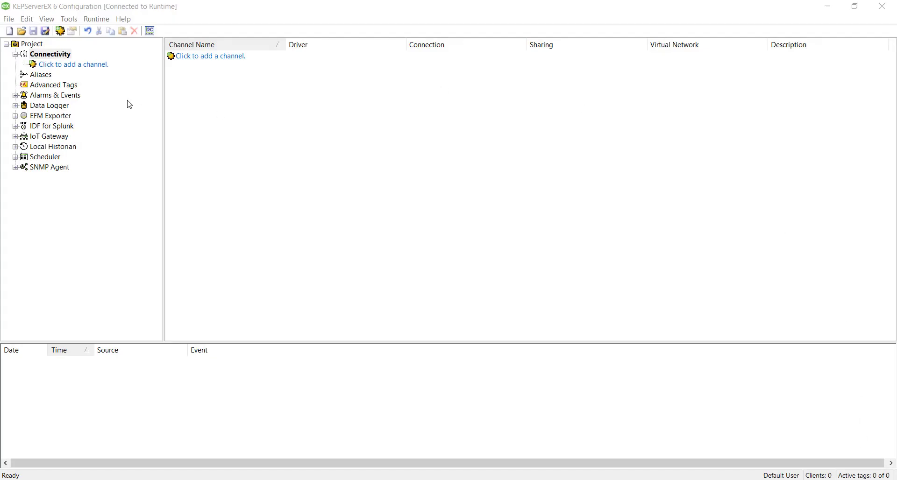
Step: Add a new ODBC Client channel and give it its name
{"action": "left_click", "coordinate": [105, 65]}
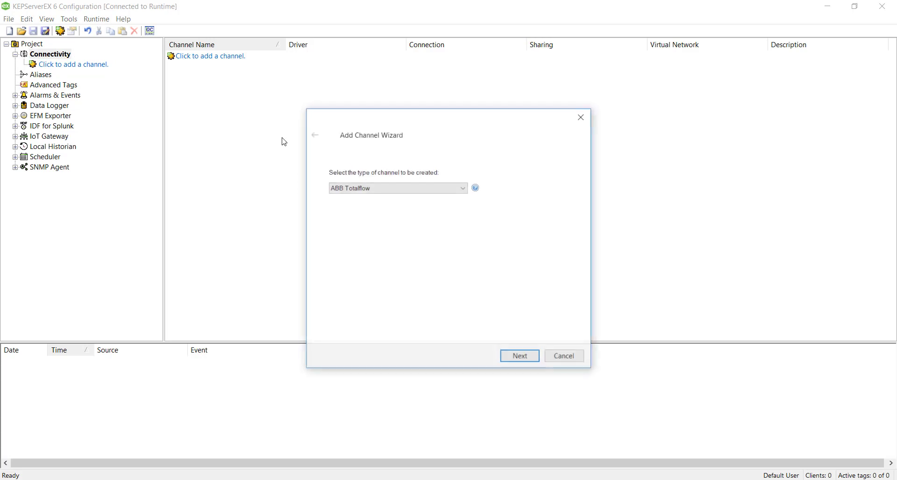
{"action": "left_click", "coordinate": [416, 187]}
{"action": "scroll", "coordinate": [393, 281], "scroll_direction": "down", "scroll_amount": 15}
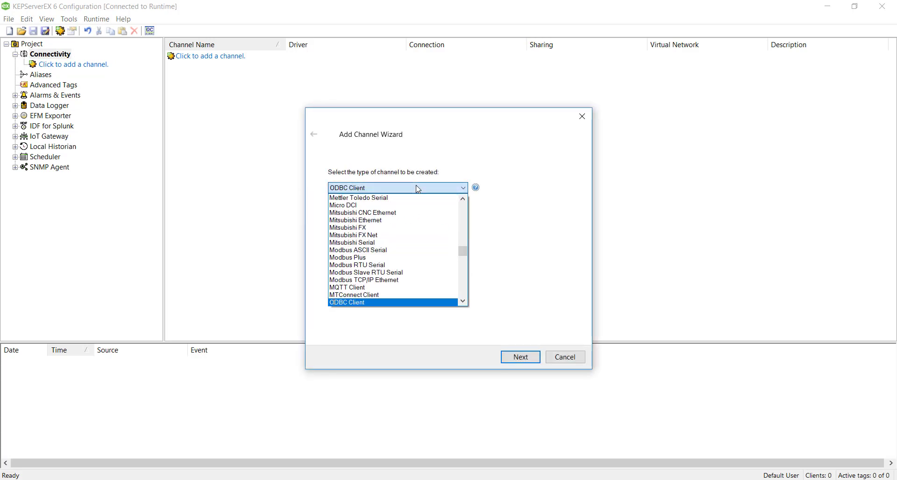
{"action": "left_click", "coordinate": [392, 303]}
{"action": "left_click", "coordinate": [531, 364]}
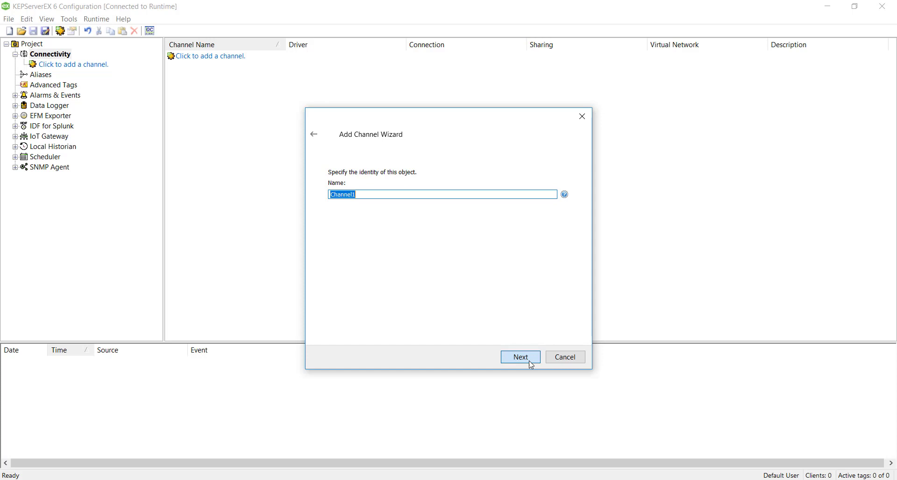
{"action": "type", "text": "ODBC C"}
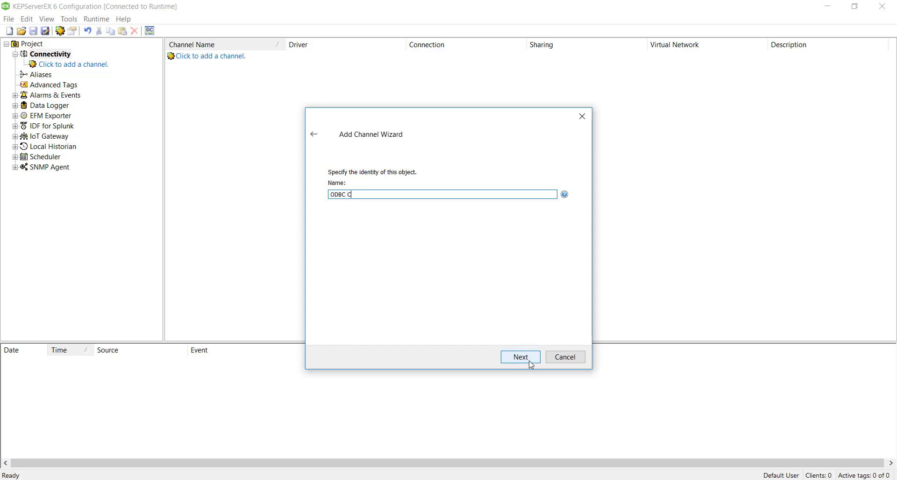
{"action": "type", "text": "lient Access"}
{"action": "left_click", "coordinate": [514, 361]}
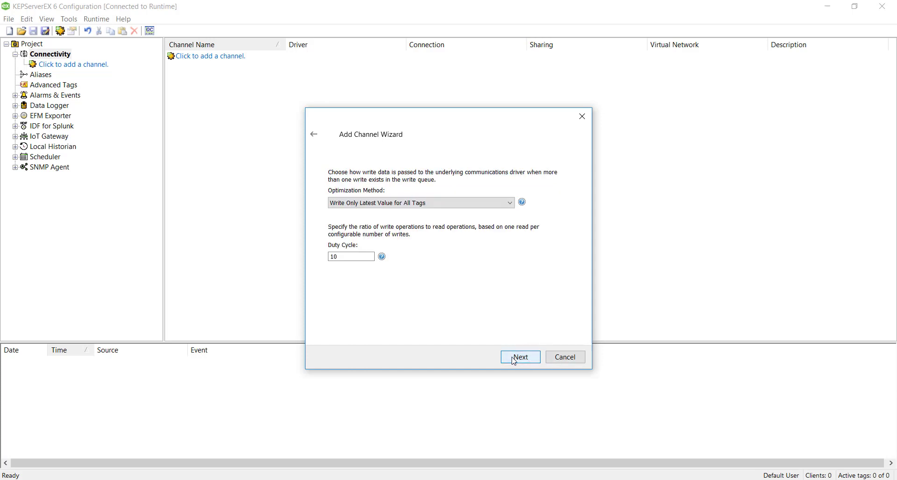
Step: Keep the default channel settings, select the My DSN data source and create the channel
{"action": "left_click", "coordinate": [514, 361]}
{"action": "left_click", "coordinate": [514, 360]}
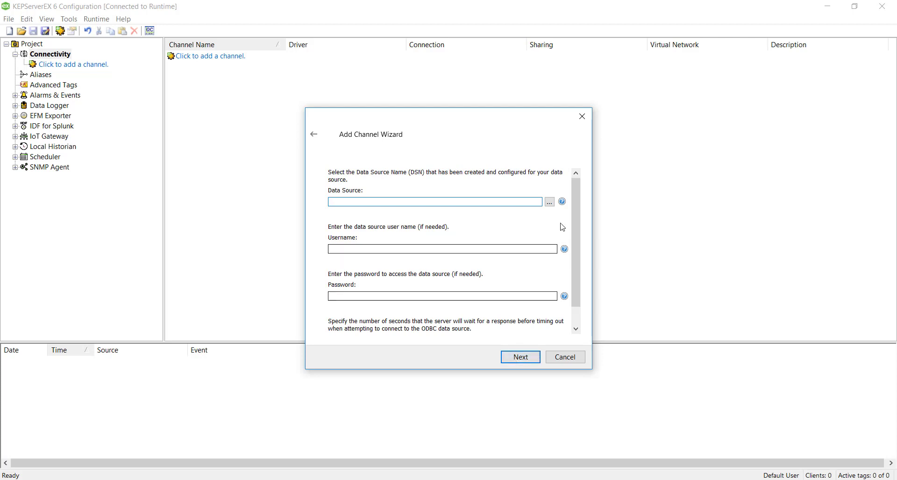
{"action": "left_click", "coordinate": [550, 203]}
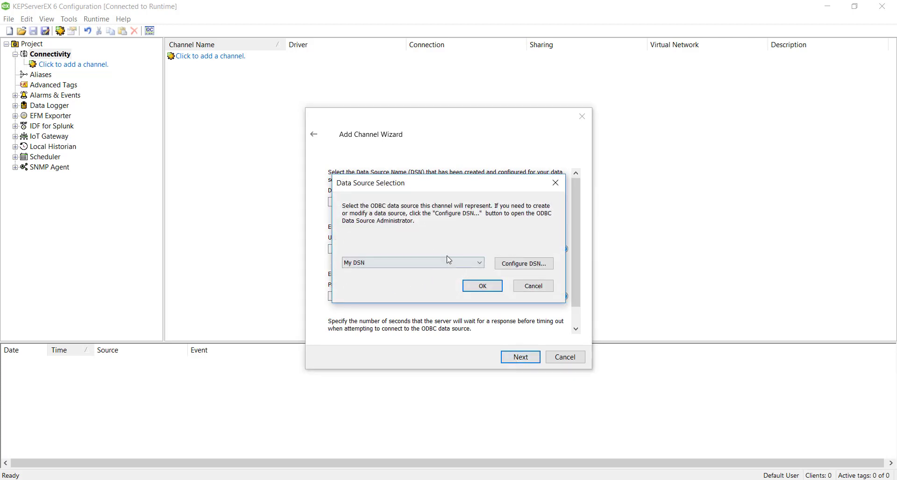
{"action": "left_click", "coordinate": [485, 287]}
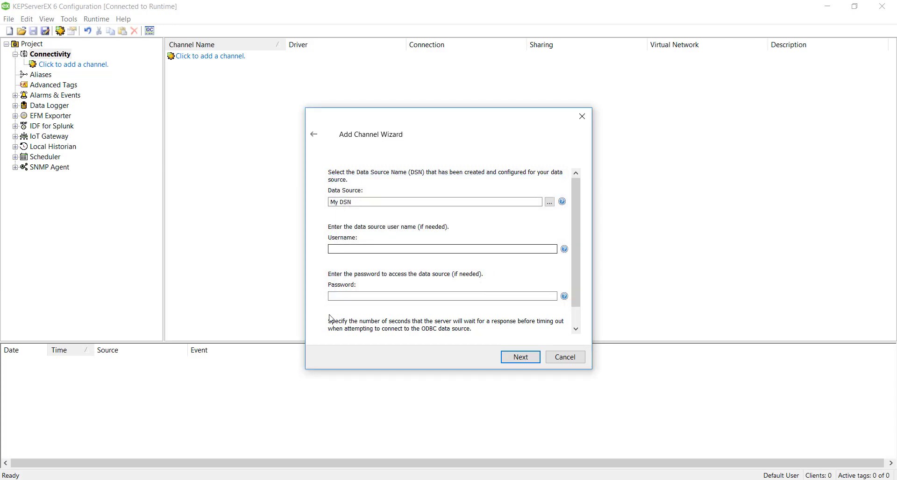
{"action": "left_click", "coordinate": [520, 357]}
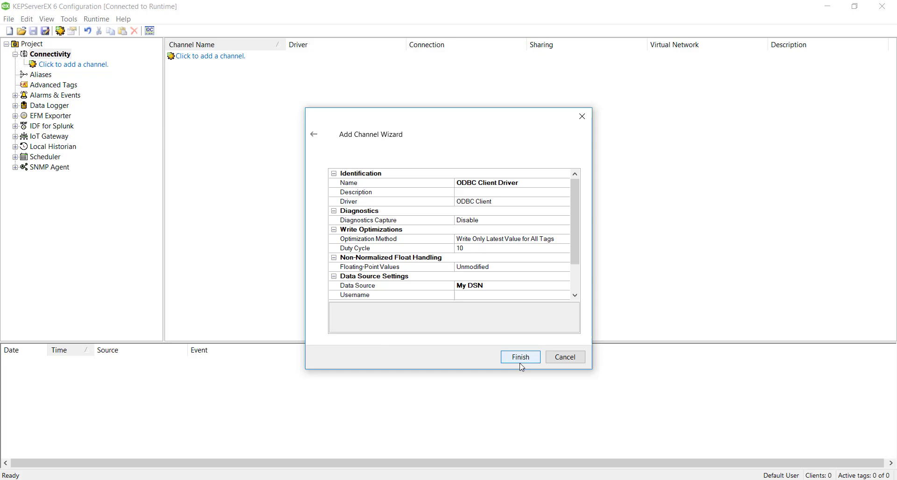
{"action": "left_click", "coordinate": [521, 360]}
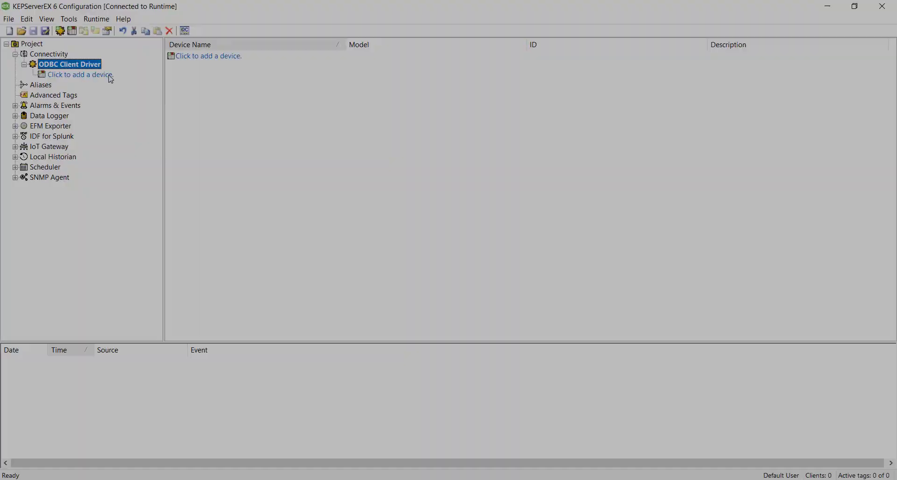
Step: Add a device named Fixed Table with the Generic model, scan mode and tag generation defaults
{"action": "left_click", "coordinate": [111, 77]}
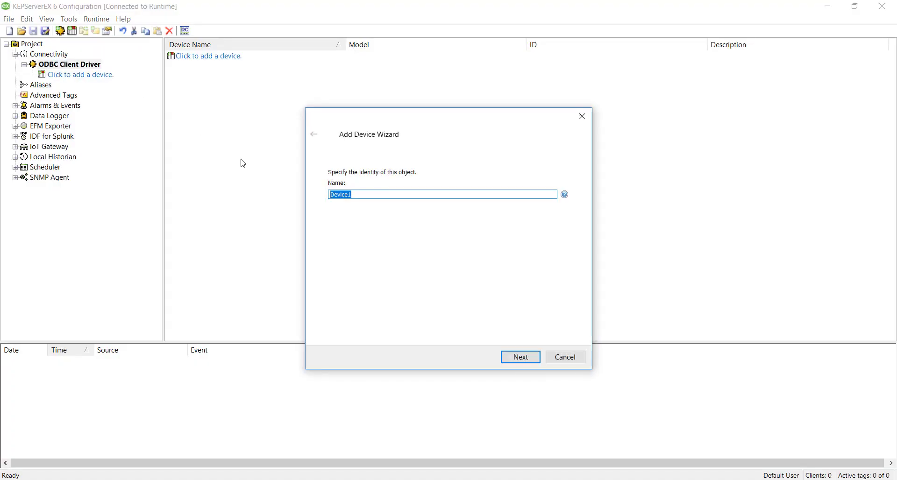
{"action": "type", "text": "Fixed"}
{"action": "type", "text": " Table"}
{"action": "left_click", "coordinate": [520, 356]}
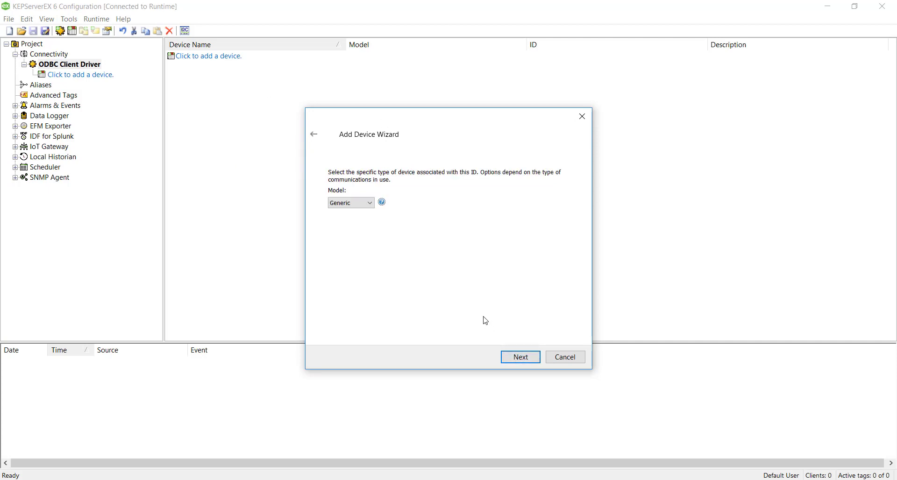
{"action": "left_click", "coordinate": [518, 360]}
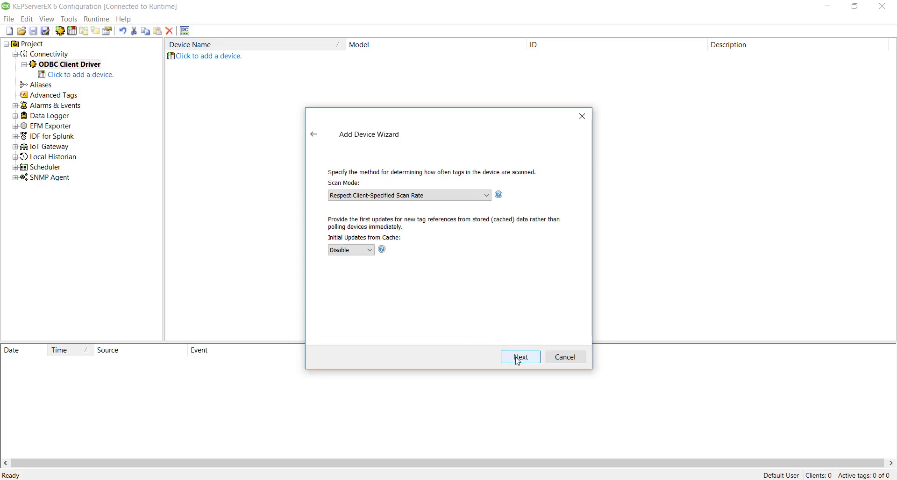
{"action": "left_click", "coordinate": [518, 360]}
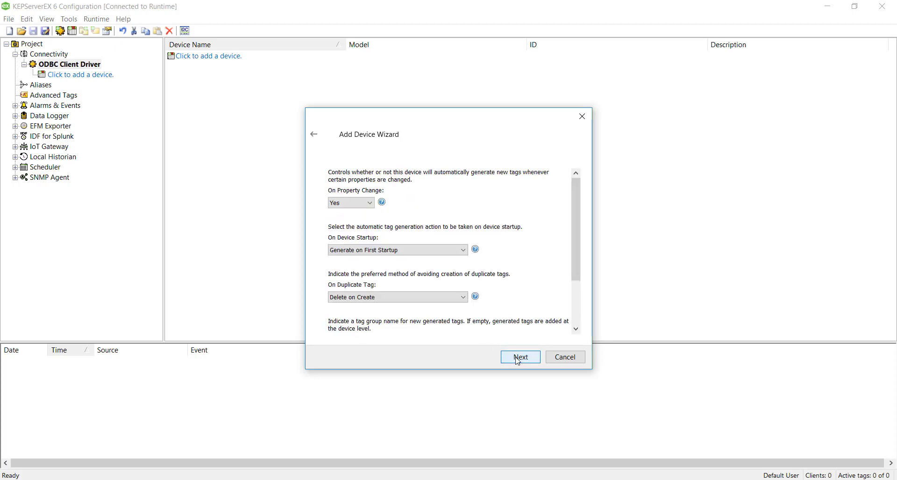
{"action": "left_click", "coordinate": [517, 360]}
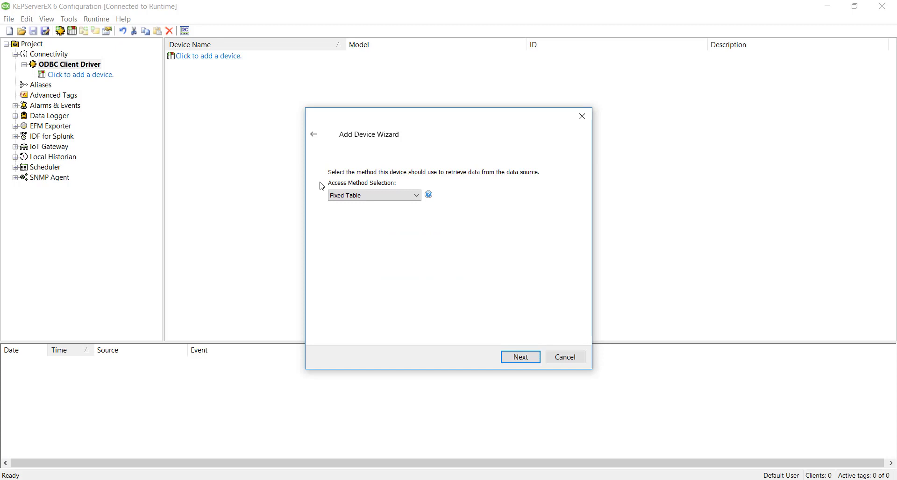
Step: Keep Fixed Table access on the BlockRecipes table and accept the import limits
{"action": "left_click", "coordinate": [415, 196]}
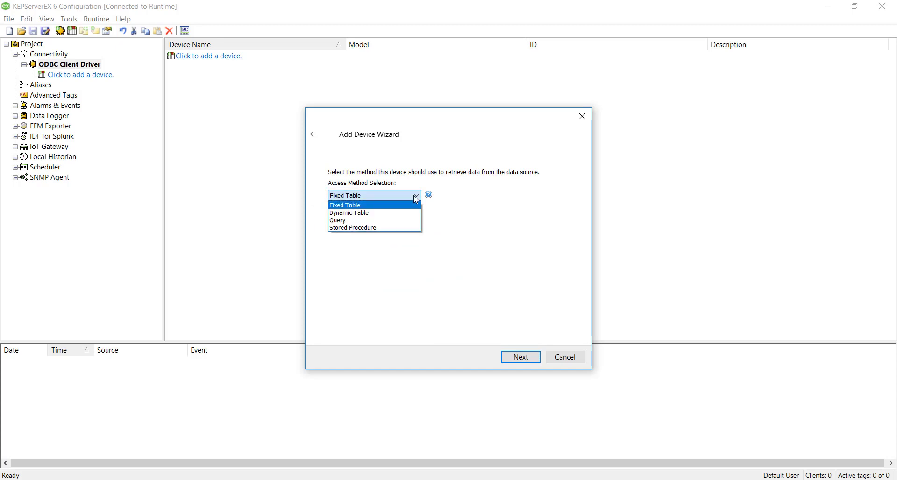
{"action": "left_click", "coordinate": [417, 209]}
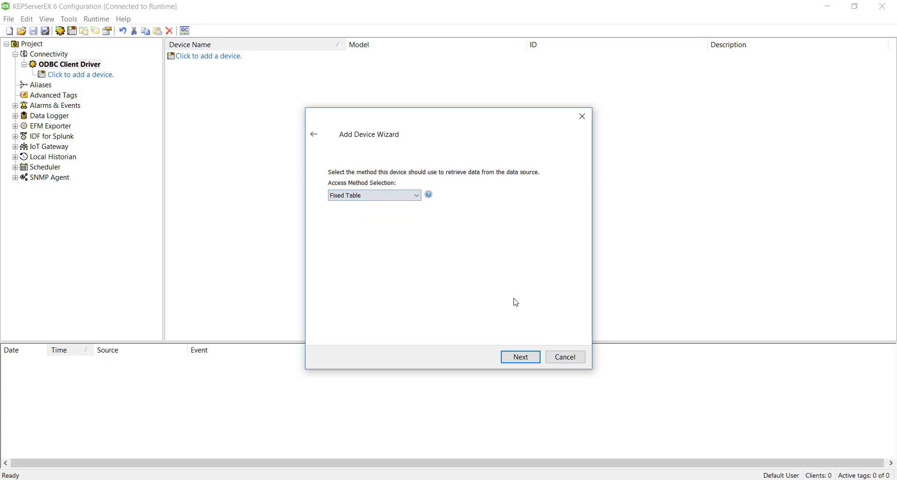
{"action": "left_click", "coordinate": [531, 357]}
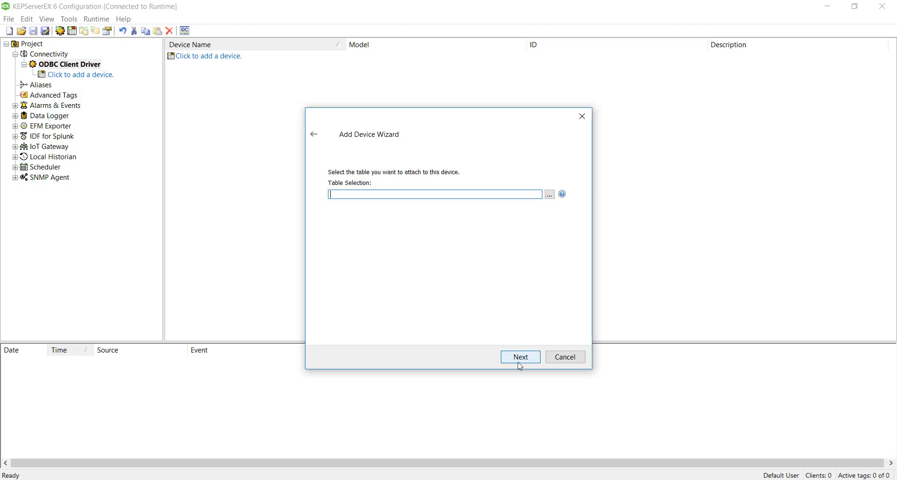
{"action": "left_click", "coordinate": [549, 195]}
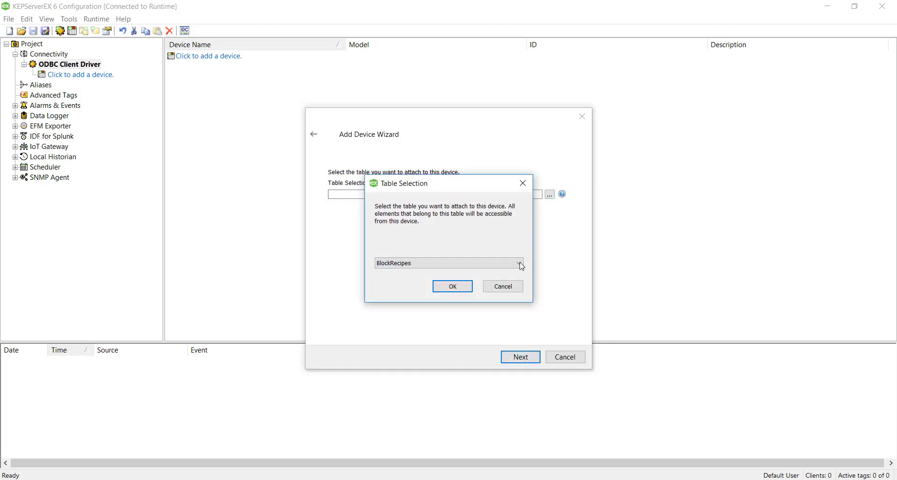
{"action": "left_click", "coordinate": [520, 264]}
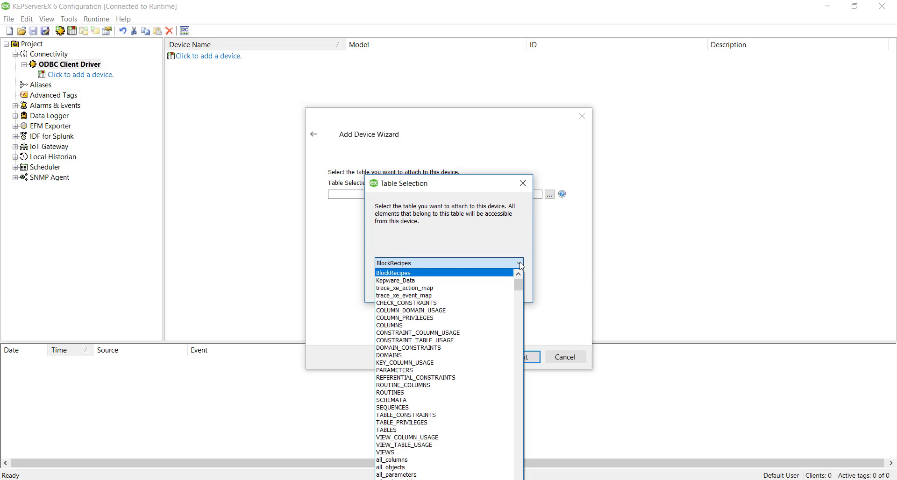
{"action": "left_click", "coordinate": [451, 274]}
{"action": "left_click", "coordinate": [471, 286]}
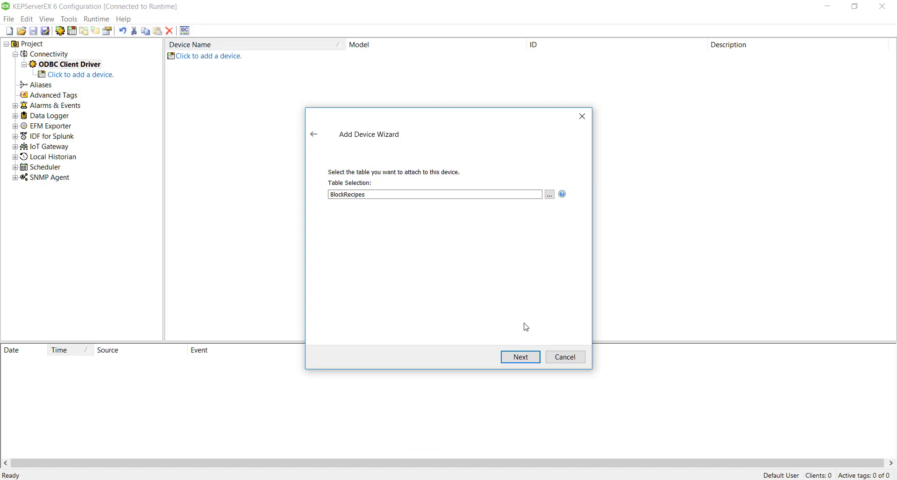
{"action": "left_click", "coordinate": [533, 356]}
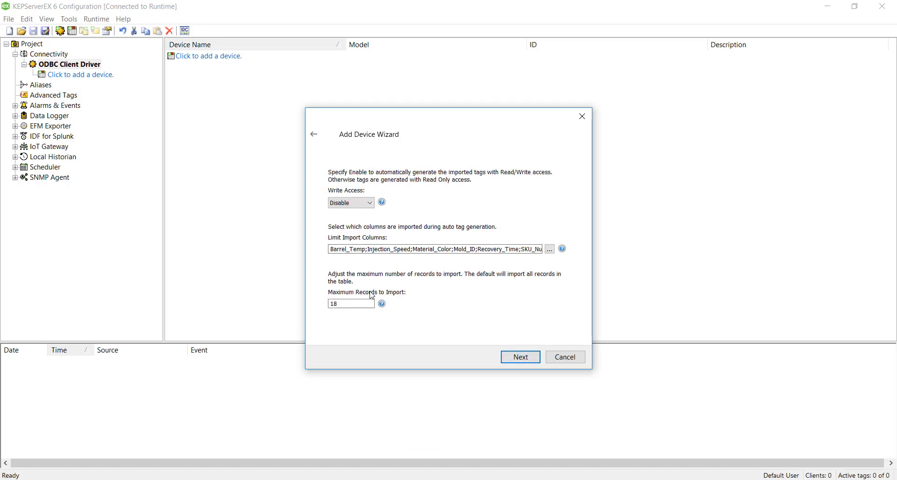
{"action": "left_click", "coordinate": [526, 355]}
{"action": "left_click", "coordinate": [527, 357]}
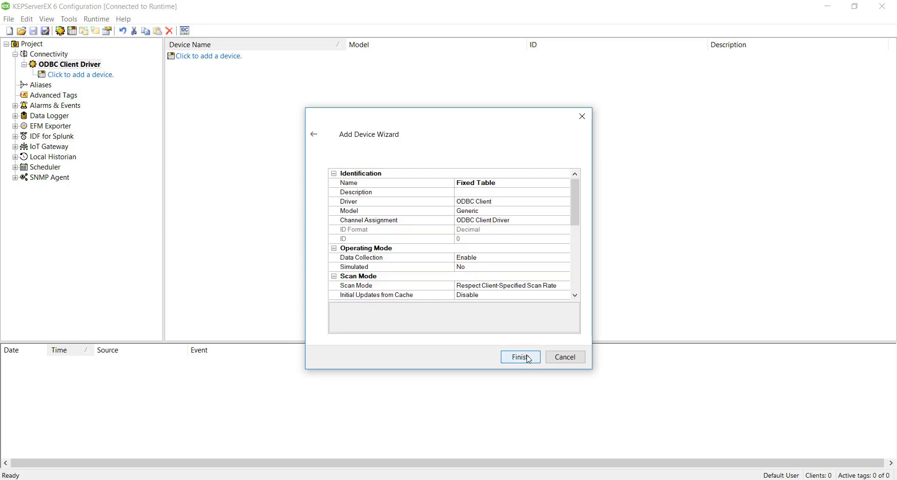
Step: Create the Fixed Table device and review its tag groups from Barrel_Temp to SKU_Number
{"action": "left_click", "coordinate": [520, 356]}
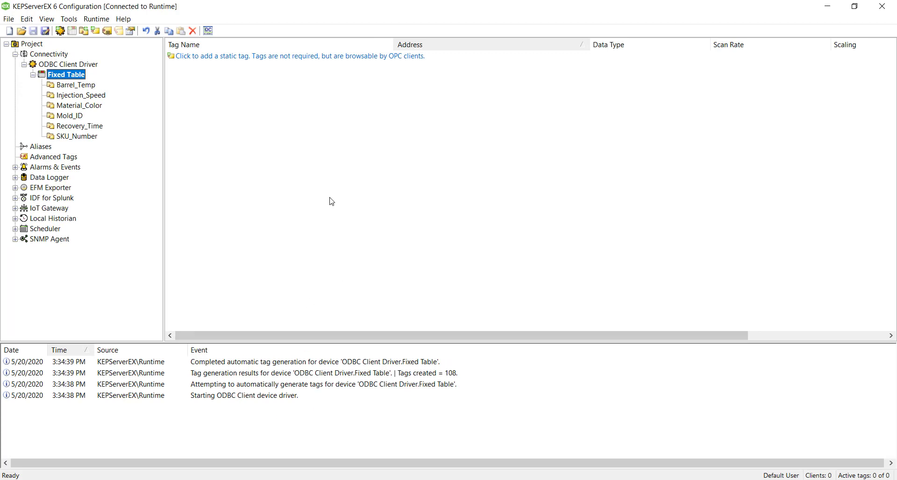
{"action": "left_click", "coordinate": [73, 86]}
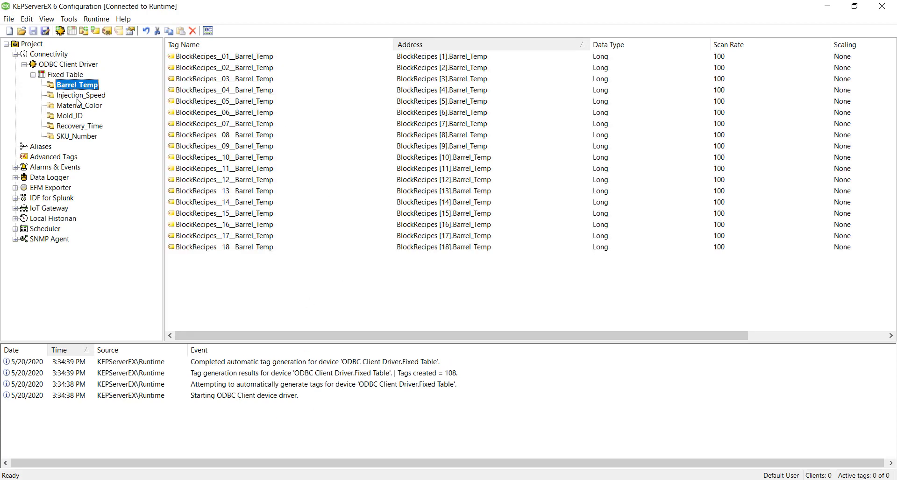
{"action": "left_click", "coordinate": [77, 98]}
{"action": "left_click", "coordinate": [79, 108]}
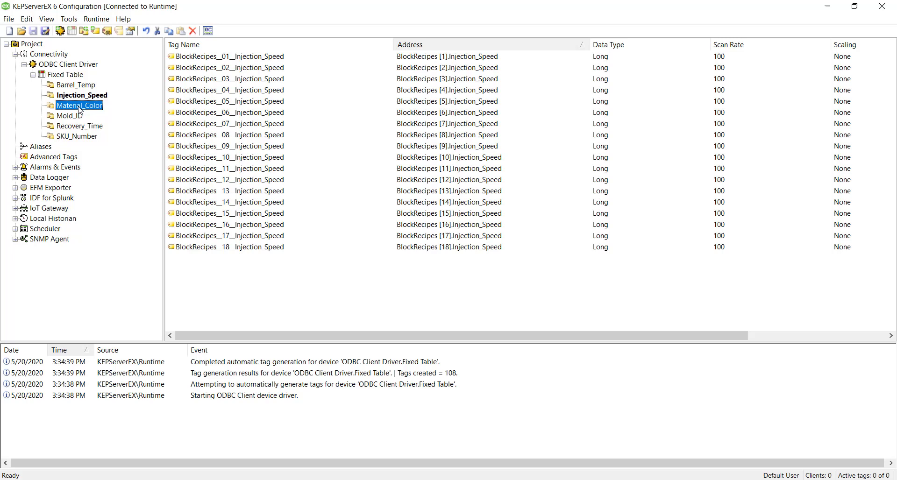
{"action": "left_click", "coordinate": [78, 117]}
{"action": "left_click", "coordinate": [77, 137]}
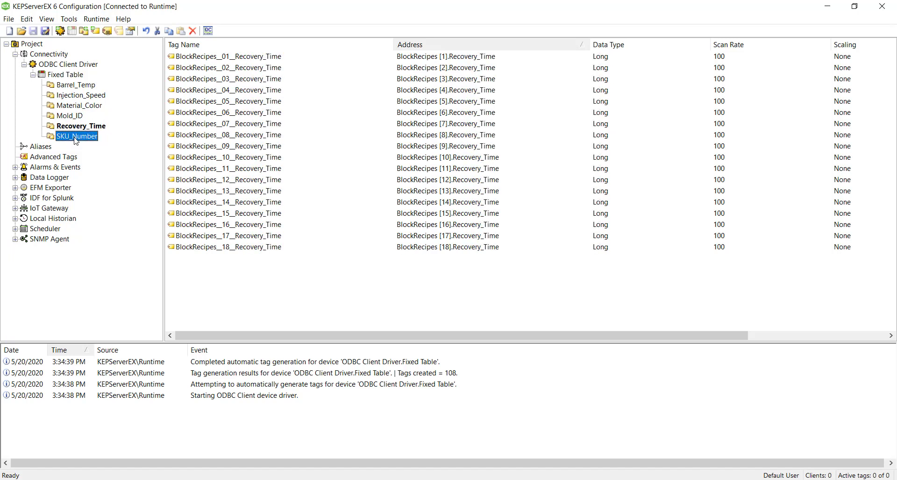
Step: In OPC Quick Client, view live Barrel_Temp, Injection_Speed, Mold_ID and SKU_Number values
{"action": "left_click", "coordinate": [208, 31]}
{"action": "left_click_drag", "start_coordinate": [332, 65], "coordinate": [276, 53]}
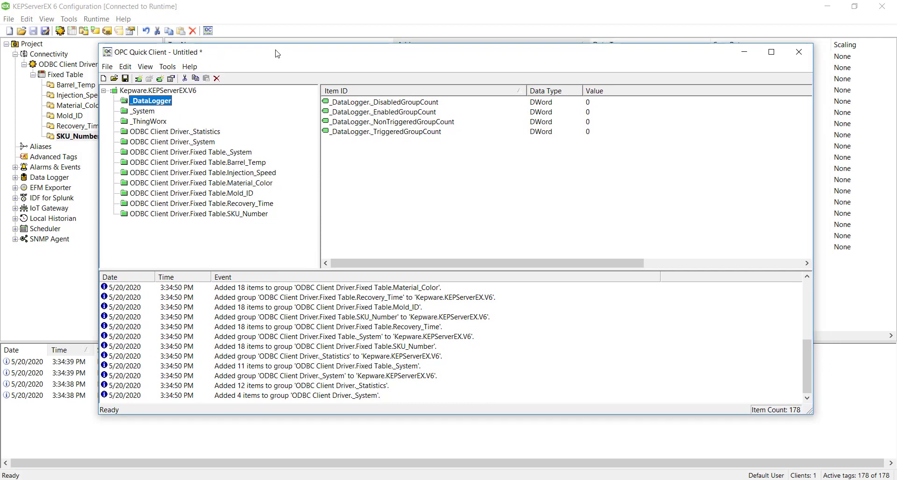
{"action": "left_click", "coordinate": [236, 163]}
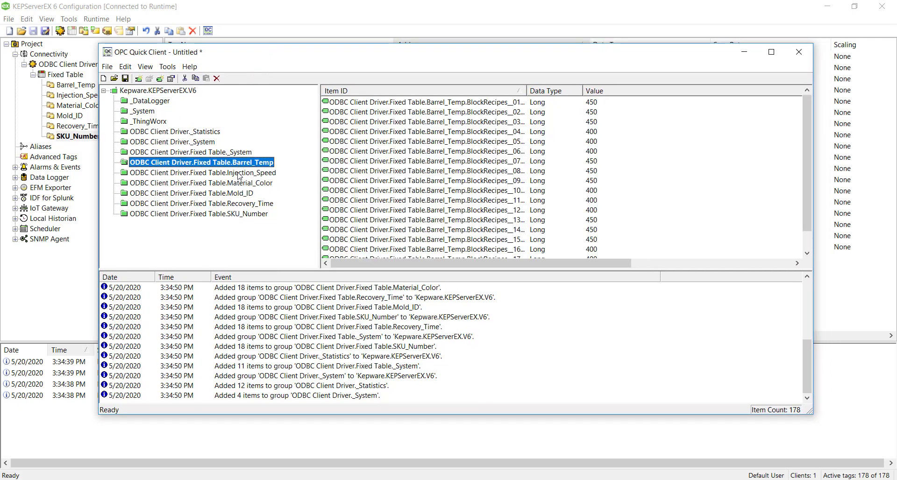
{"action": "left_click", "coordinate": [261, 174]}
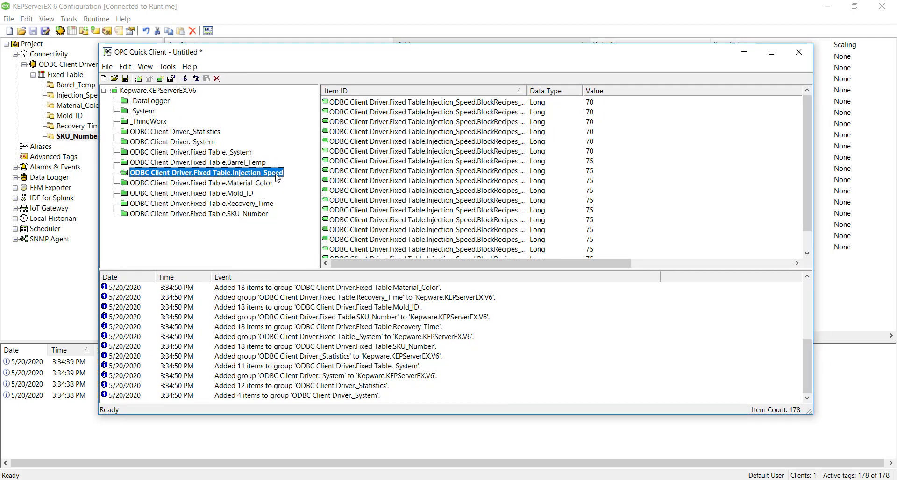
{"action": "left_click", "coordinate": [254, 183]}
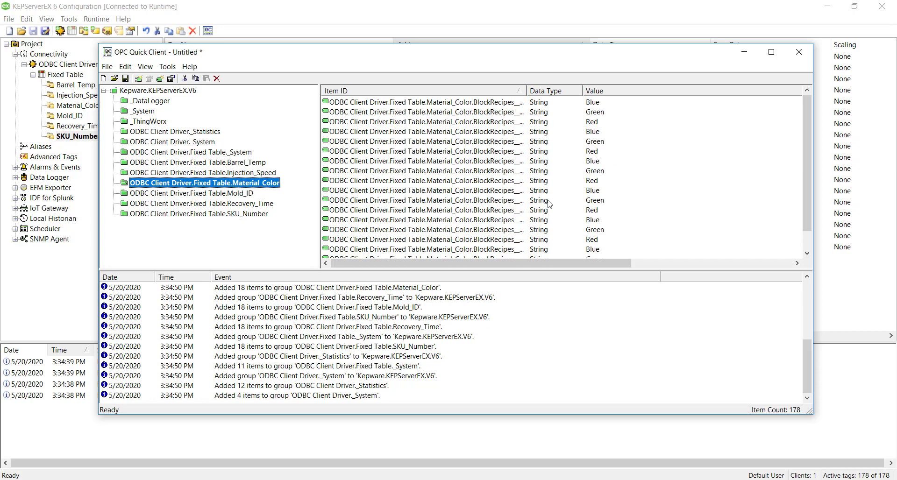
{"action": "left_click", "coordinate": [261, 204]}
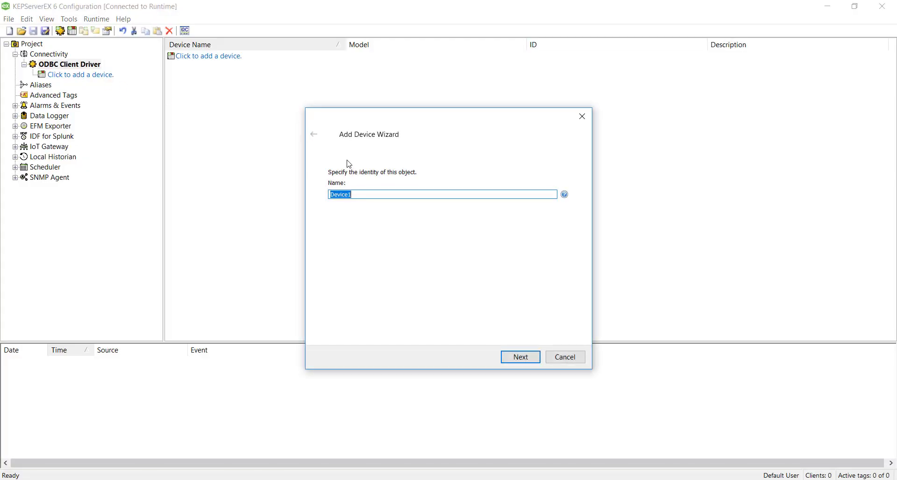
Step: Name a new device Dynamic Table and set its access method to Dynamic Table
{"action": "type", "text": "Dynamic T"}
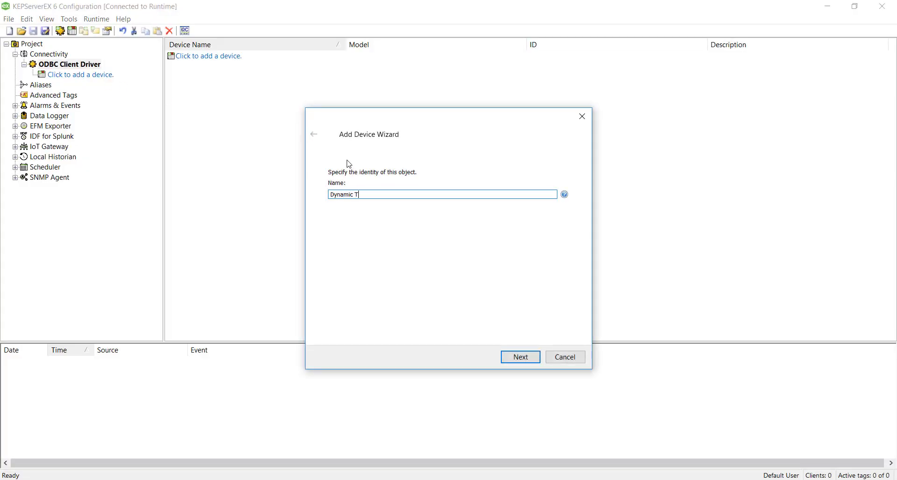
{"action": "type", "text": "able"}
{"action": "left_click", "coordinate": [521, 356]}
{"action": "left_click", "coordinate": [521, 355]}
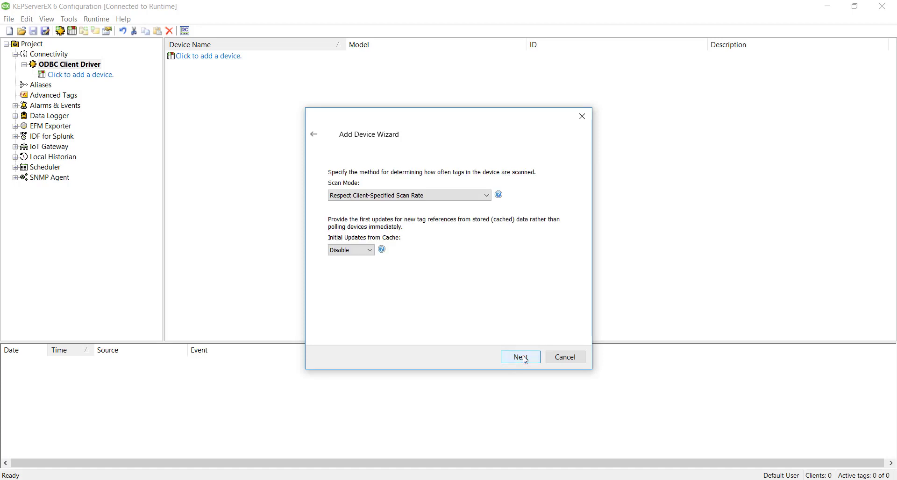
{"action": "left_click", "coordinate": [523, 356]}
{"action": "left_click", "coordinate": [411, 196]}
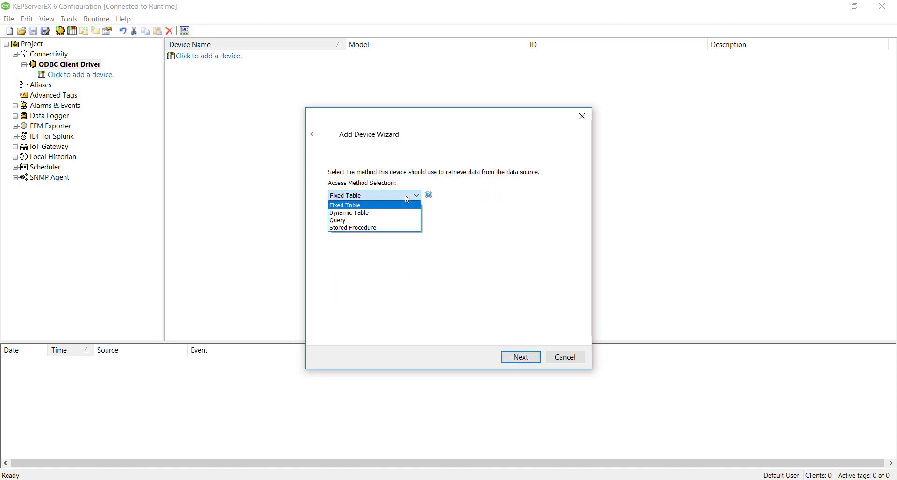
{"action": "left_click", "coordinate": [395, 210]}
{"action": "left_click", "coordinate": [530, 358]}
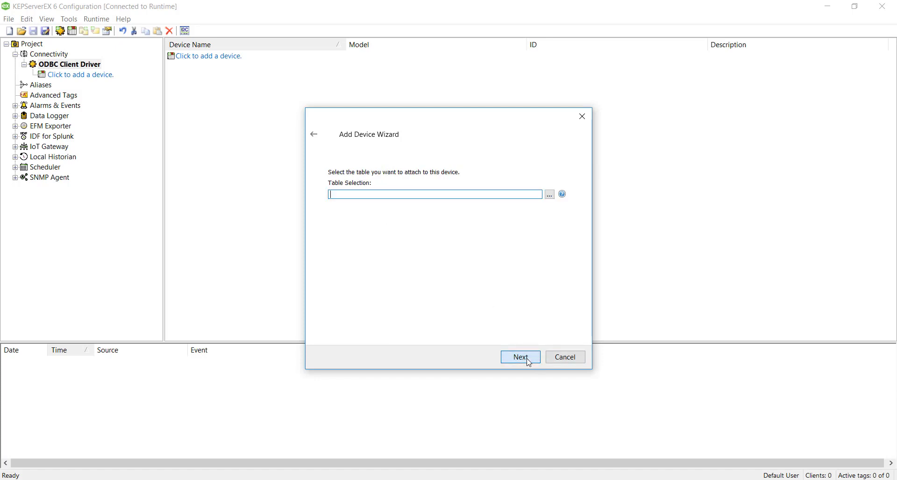
Step: Attach the BlockRecipes table, create the device and inspect its generated BlockRecipes tags
{"action": "left_click", "coordinate": [549, 194]}
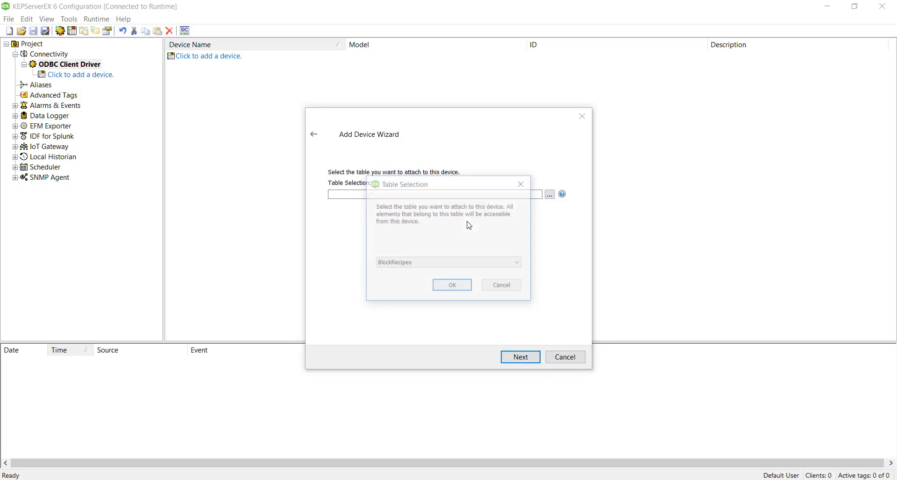
{"action": "left_click", "coordinate": [456, 293]}
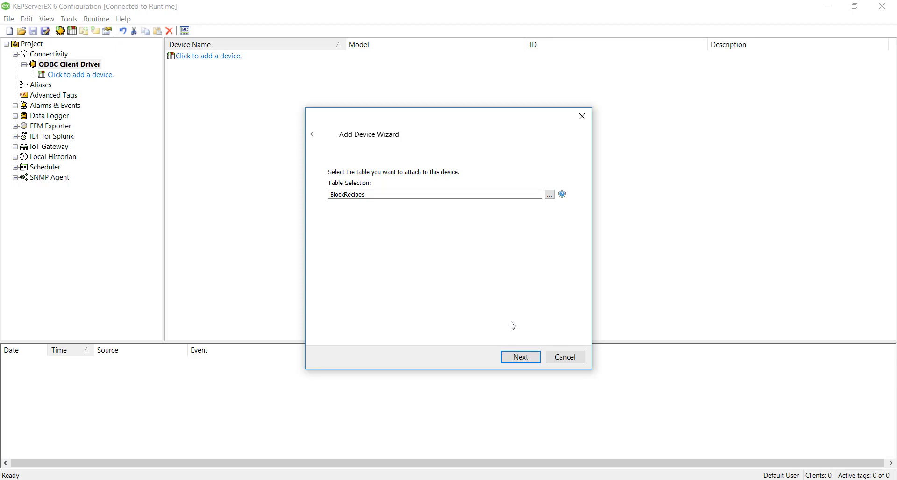
{"action": "left_click", "coordinate": [531, 357]}
{"action": "left_click", "coordinate": [532, 358]}
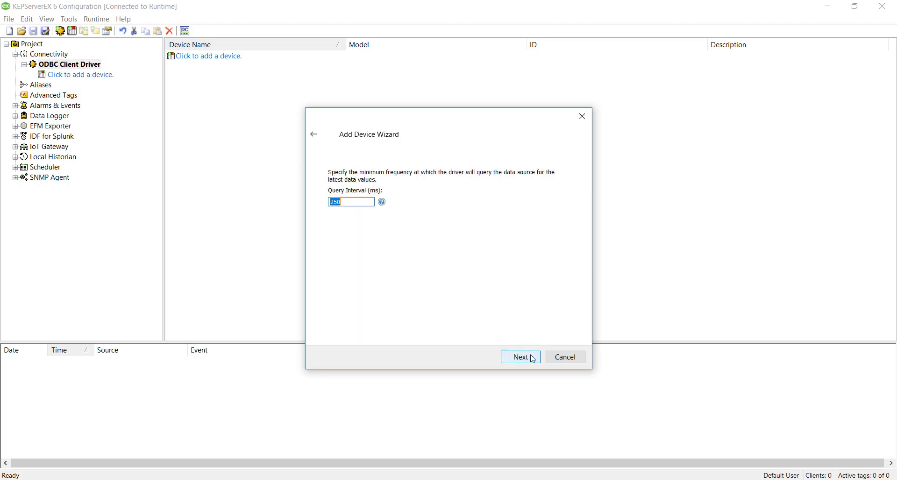
{"action": "left_click", "coordinate": [532, 358]}
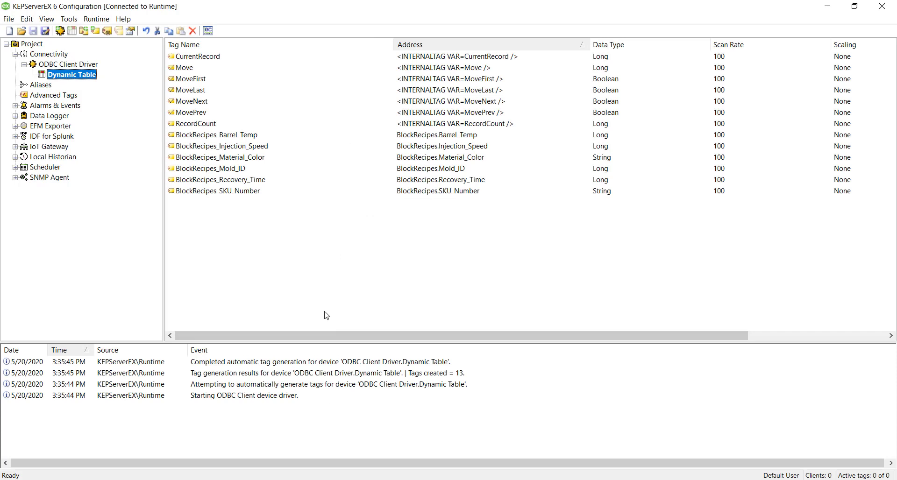
{"action": "left_click", "coordinate": [242, 137]}
{"action": "left_click", "coordinate": [239, 147]}
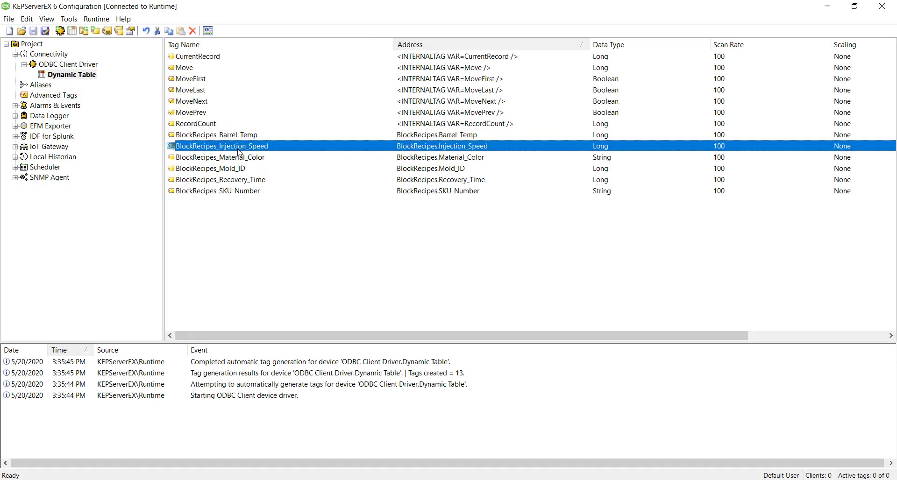
{"action": "left_click", "coordinate": [238, 158]}
Step: Check the BlockRecipes_SKU_Number tag and bring up OPC Quick Client
{"action": "left_click", "coordinate": [239, 192]}
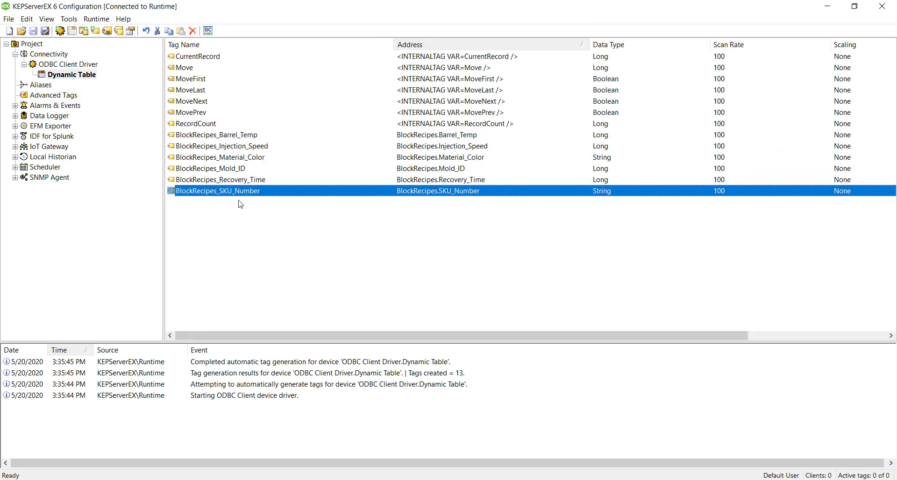
{"action": "left_click", "coordinate": [251, 248]}
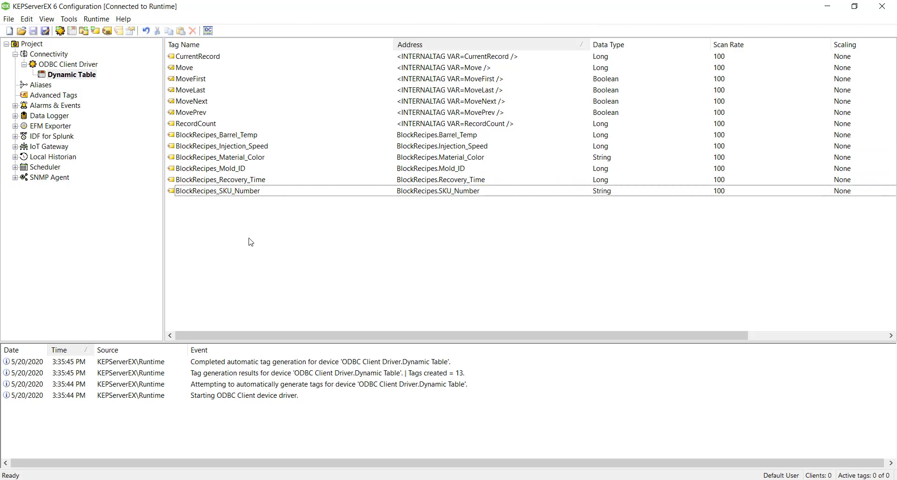
{"action": "left_click", "coordinate": [208, 30]}
Step: Write 1 to the Dynamic Table's MoveNext tag to advance to record 2
{"action": "left_click", "coordinate": [204, 153]}
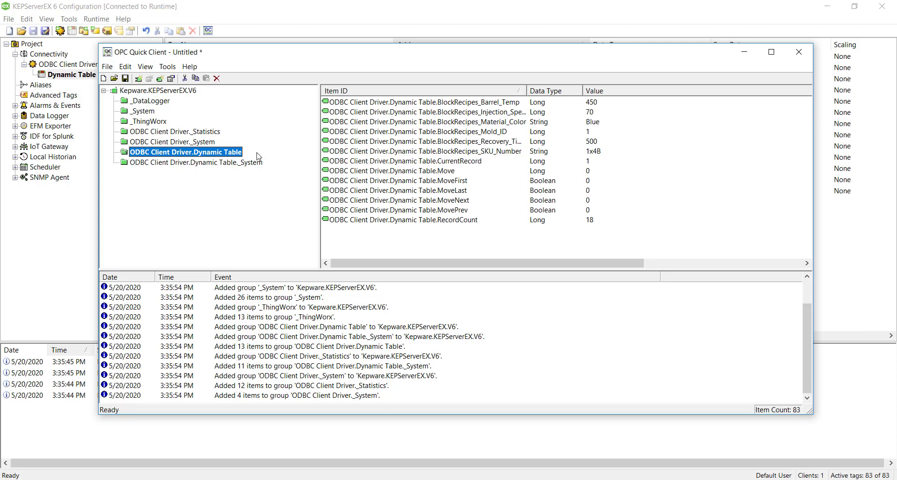
{"action": "left_click", "coordinate": [599, 183]}
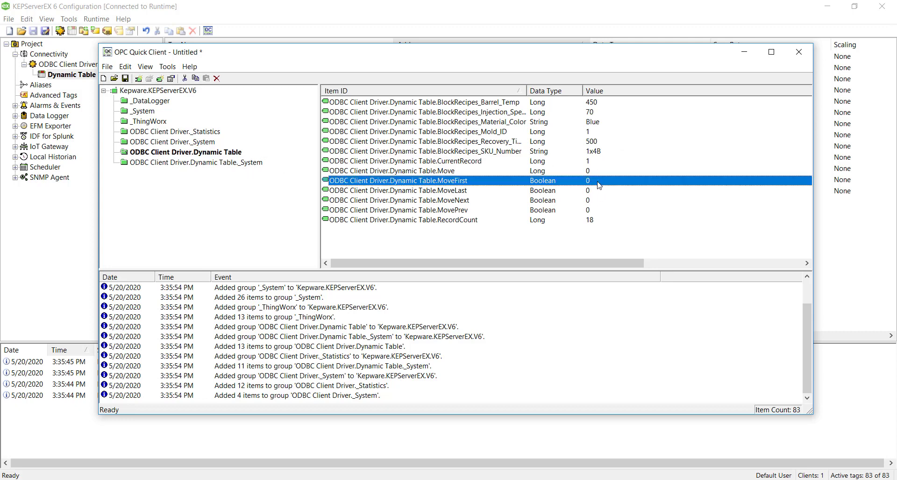
{"action": "left_click", "coordinate": [602, 203]}
{"action": "right_click", "coordinate": [603, 206]}
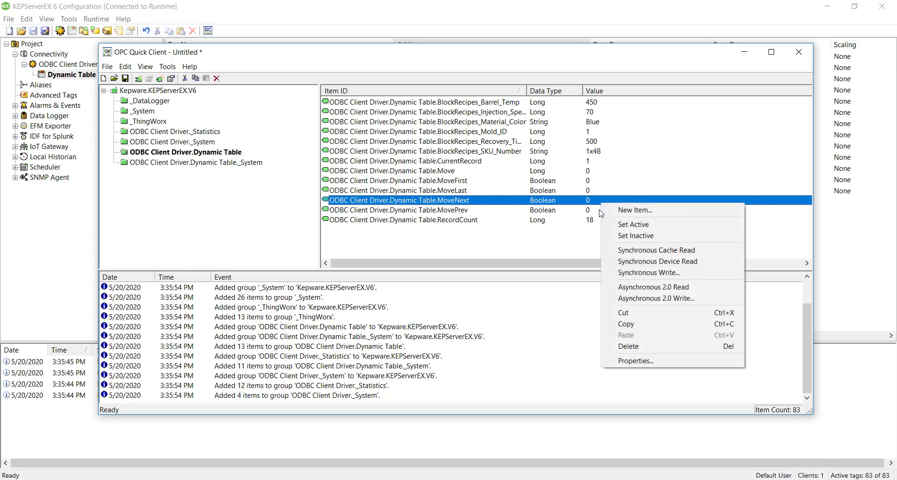
{"action": "left_click", "coordinate": [678, 273]}
{"action": "type", "text": "1"}
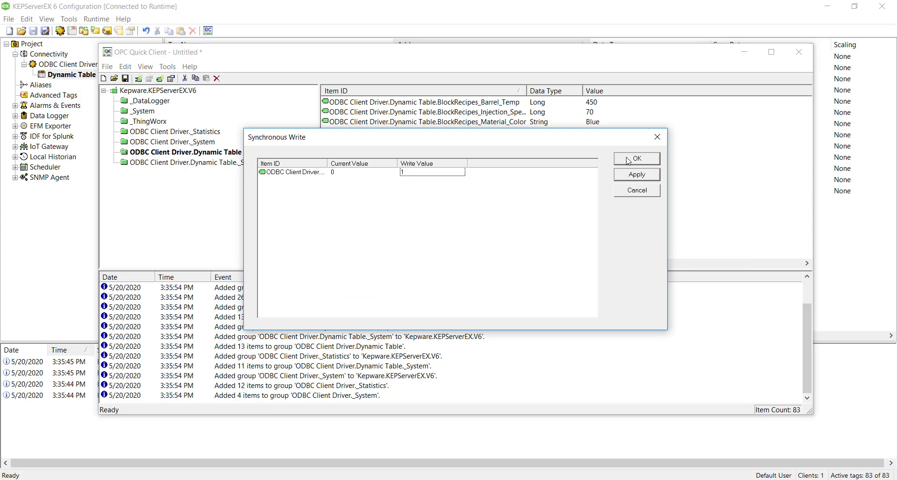
{"action": "left_click", "coordinate": [629, 159]}
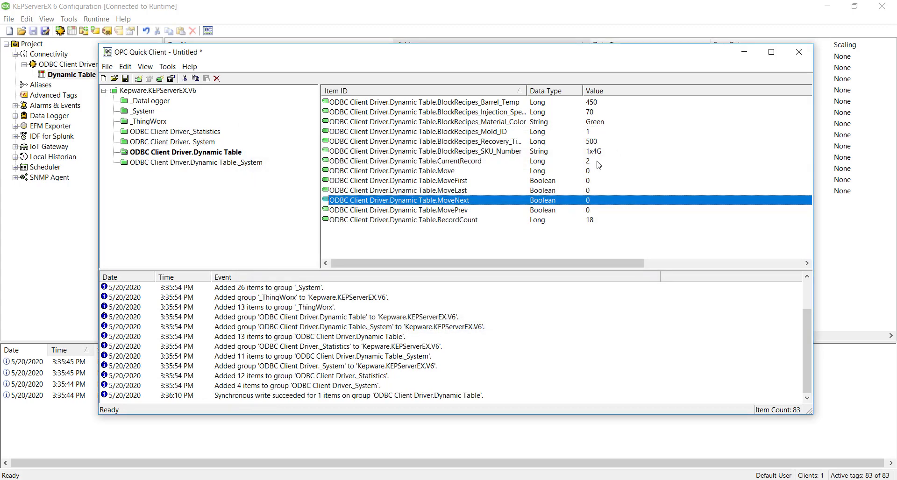
Step: Write 1 to MovePrev to return to record 1, then check RecordCount
{"action": "right_click", "coordinate": [608, 211]}
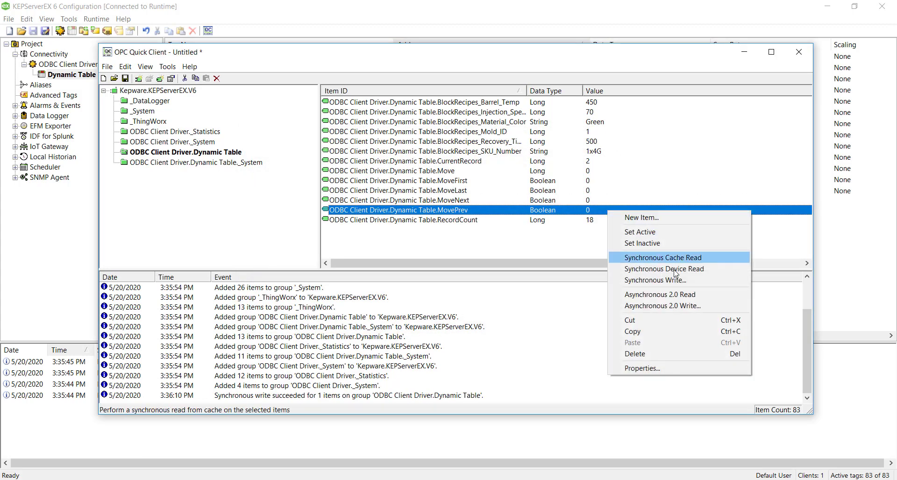
{"action": "left_click", "coordinate": [682, 280]}
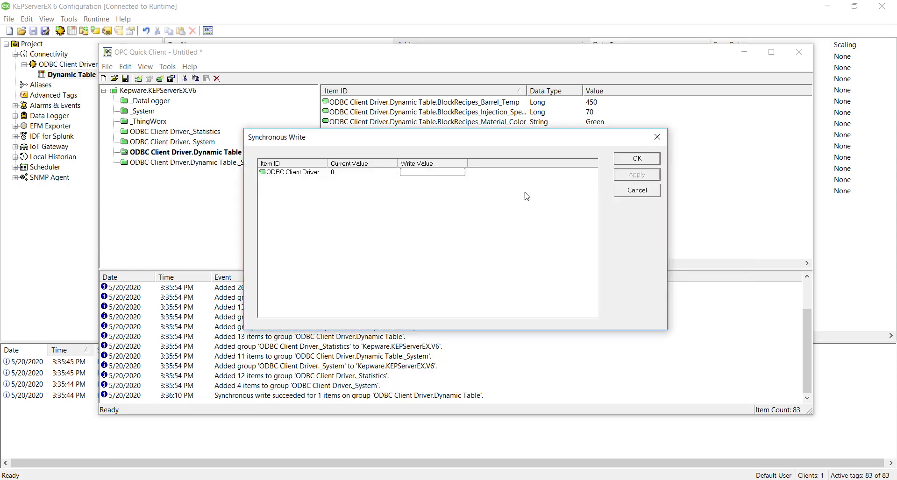
{"action": "type", "text": "1"}
{"action": "key", "text": "Return"}
{"action": "left_click", "coordinate": [656, 161]}
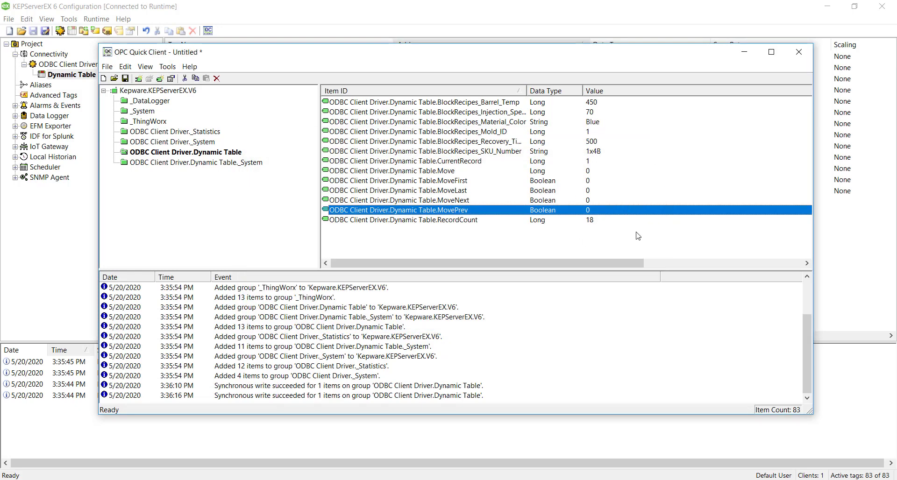
{"action": "left_click", "coordinate": [608, 221]}
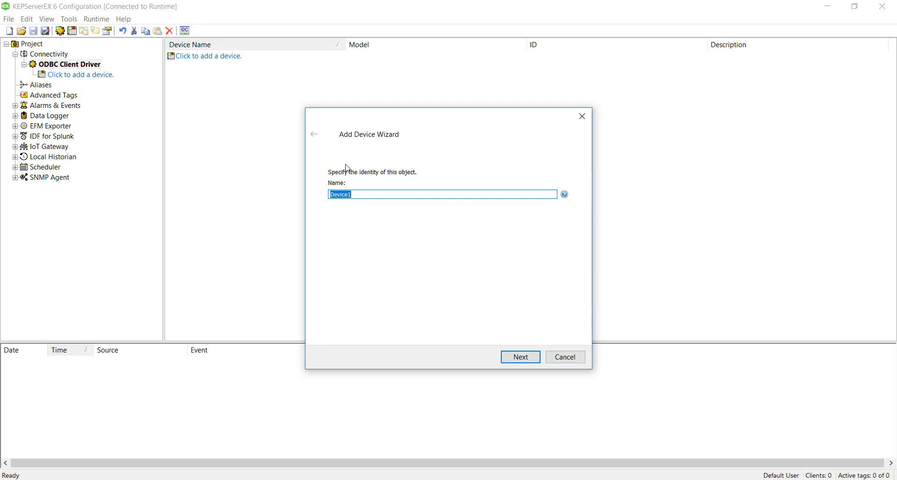
Step: Name a new device Stored Procedure and choose the Stored Procedure access method
{"action": "type", "text": "Stored Procedure"}
{"action": "left_click", "coordinate": [515, 358]}
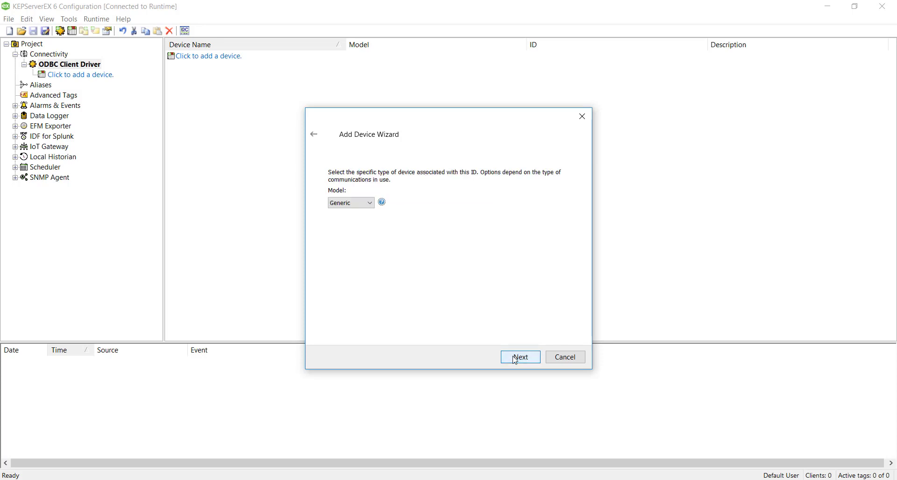
{"action": "left_click", "coordinate": [515, 357]}
{"action": "left_click", "coordinate": [516, 358]}
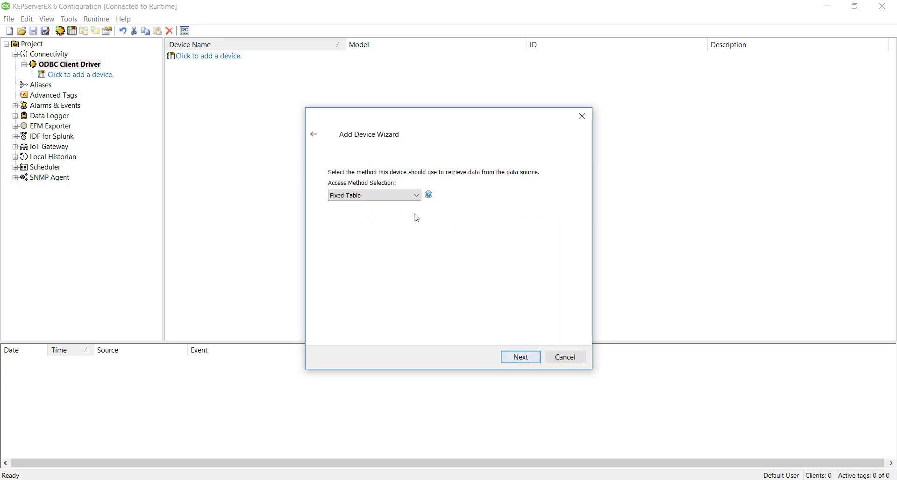
{"action": "left_click", "coordinate": [405, 195]}
{"action": "left_click", "coordinate": [402, 228]}
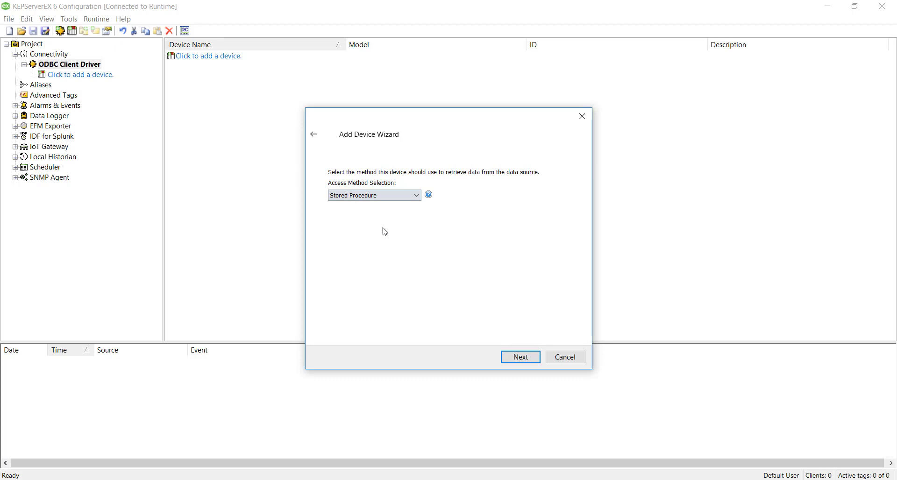
{"action": "left_click", "coordinate": [519, 357]}
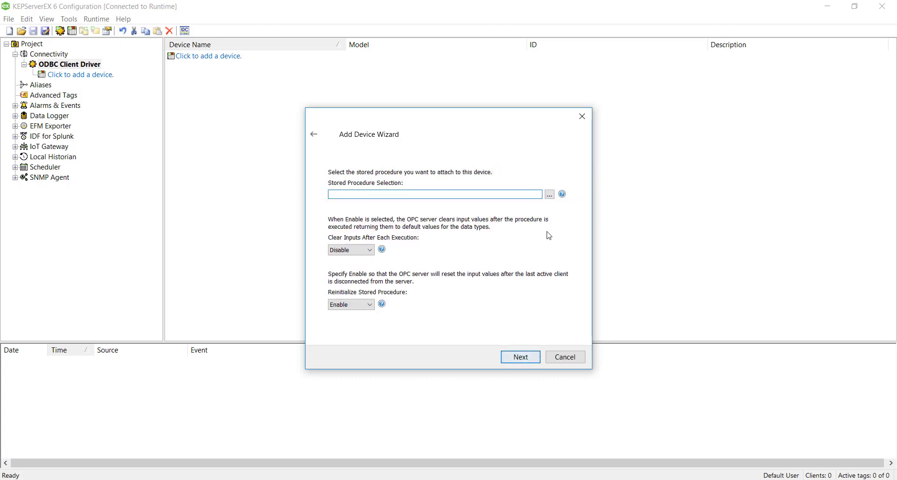
Step: Attach the getBlockRecipe;1 stored procedure and create the device
{"action": "left_click", "coordinate": [551, 196]}
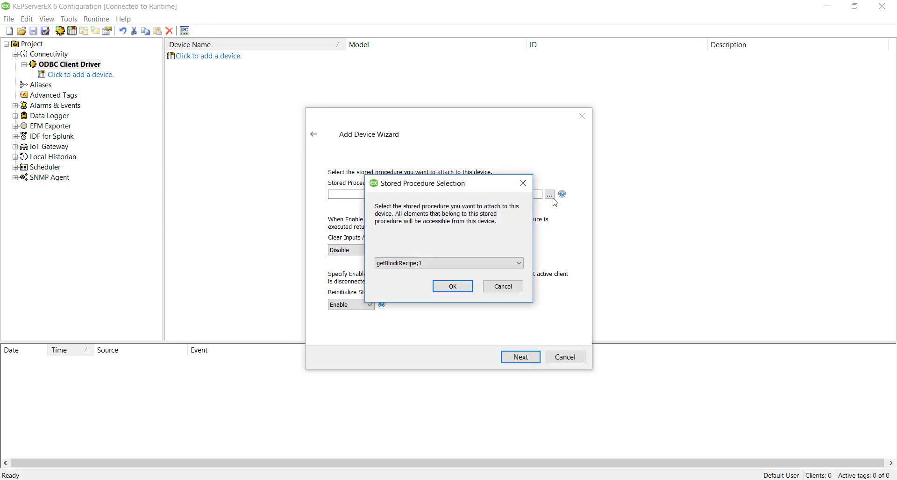
{"action": "left_click", "coordinate": [470, 265]}
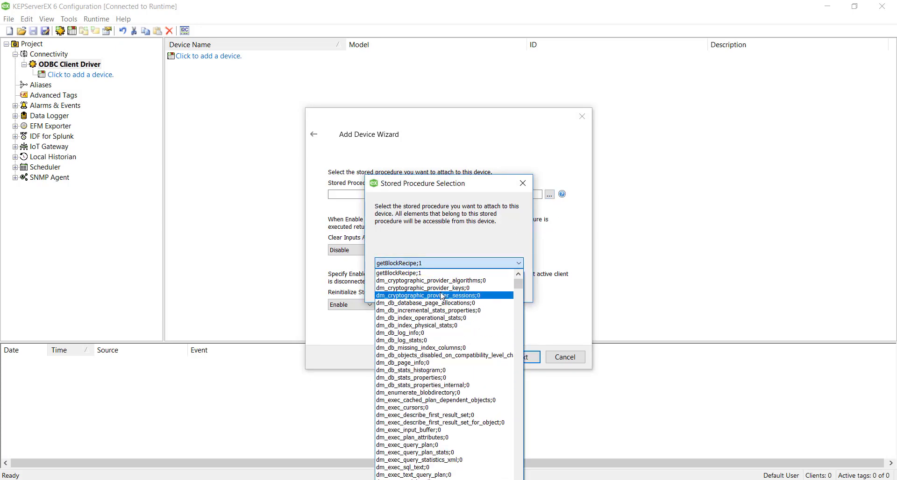
{"action": "left_click", "coordinate": [434, 275]}
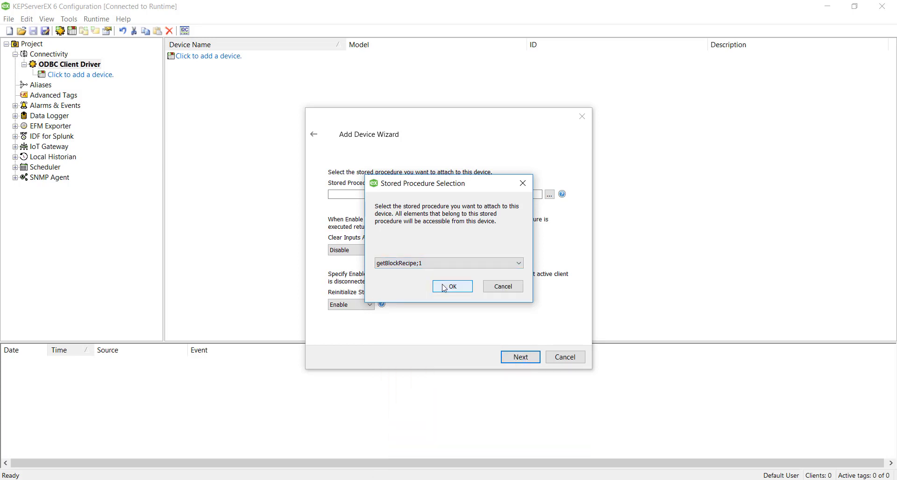
{"action": "left_click", "coordinate": [443, 288]}
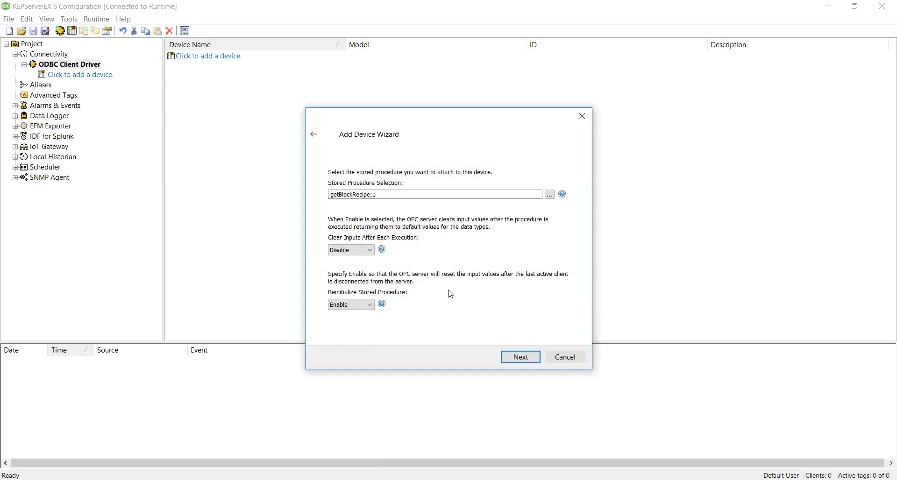
{"action": "left_click", "coordinate": [514, 366]}
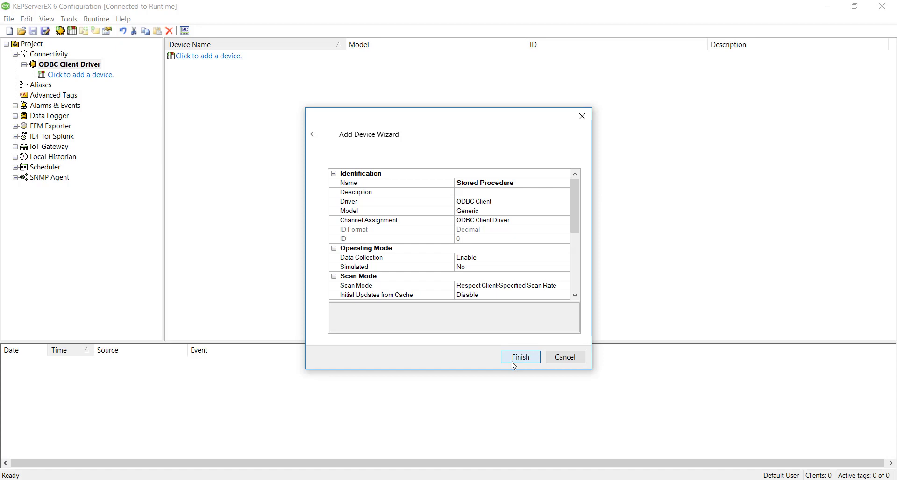
{"action": "left_click", "coordinate": [514, 363]}
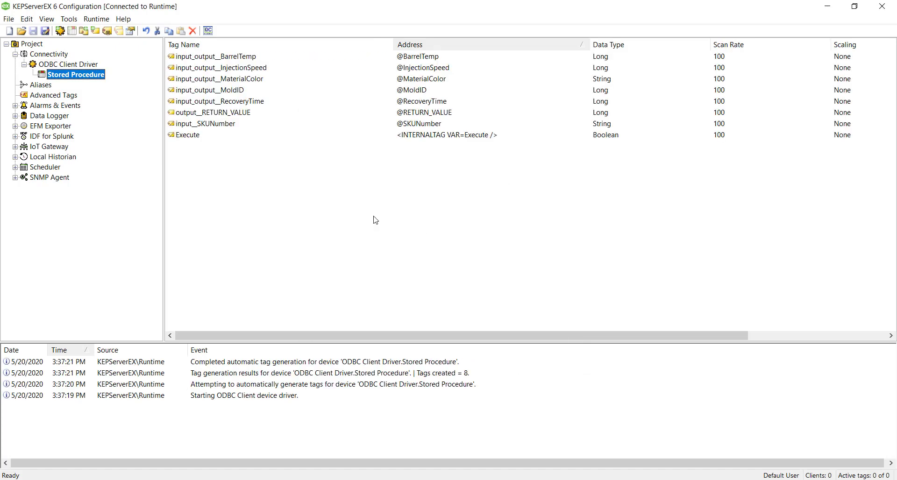
Step: In OPC Quick Client, write 2x2R to the Stored Procedure's SKUNumber input
{"action": "left_click", "coordinate": [208, 31]}
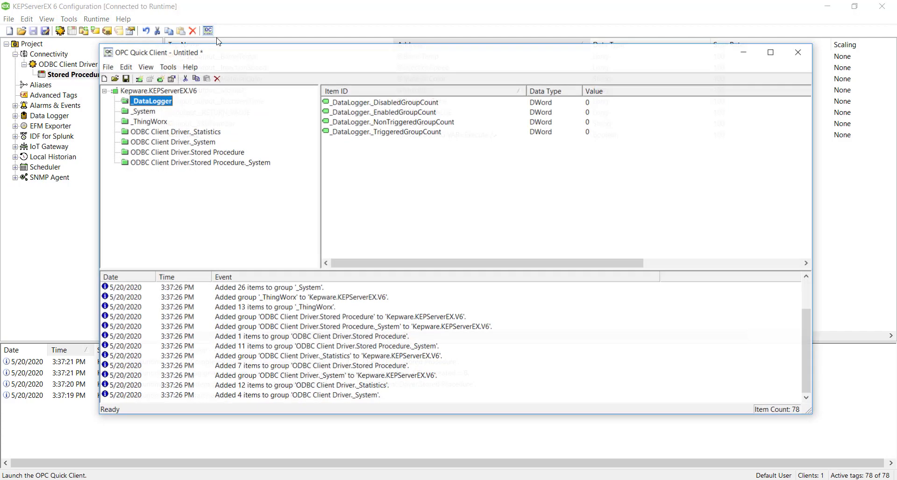
{"action": "left_click", "coordinate": [208, 153]}
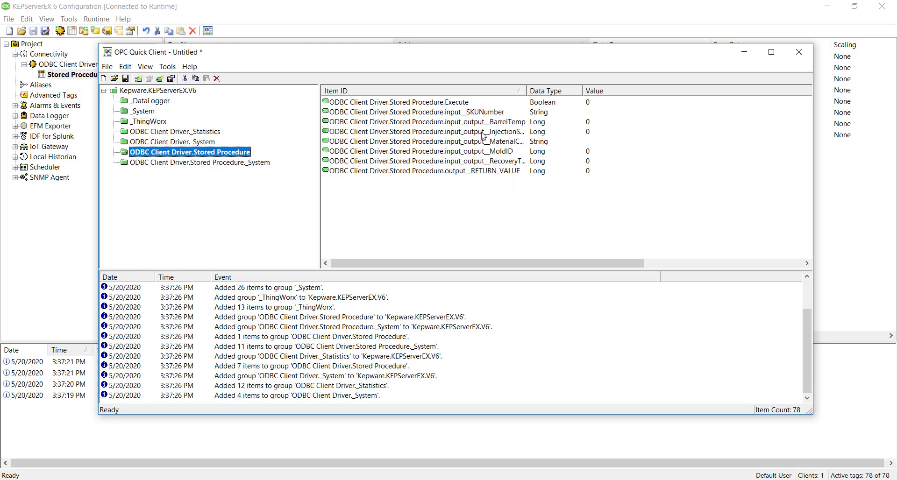
{"action": "left_click", "coordinate": [591, 105]}
{"action": "right_click", "coordinate": [594, 112]}
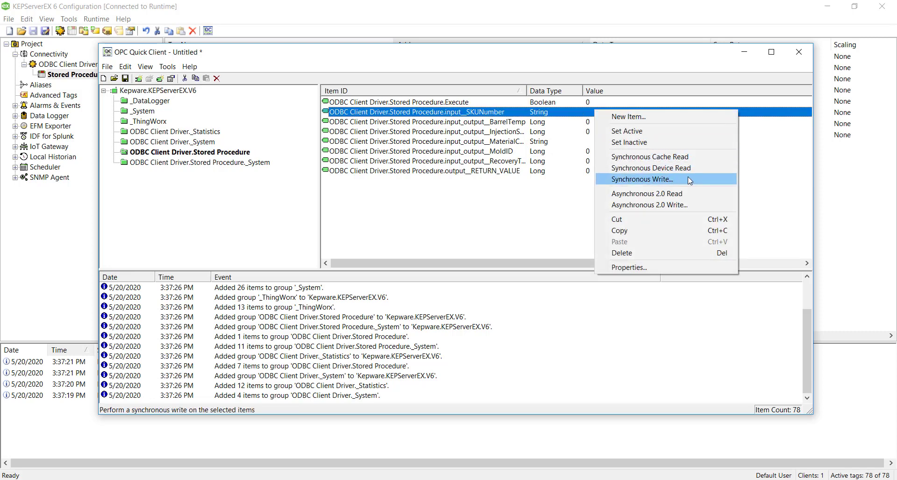
{"action": "left_click", "coordinate": [626, 179]}
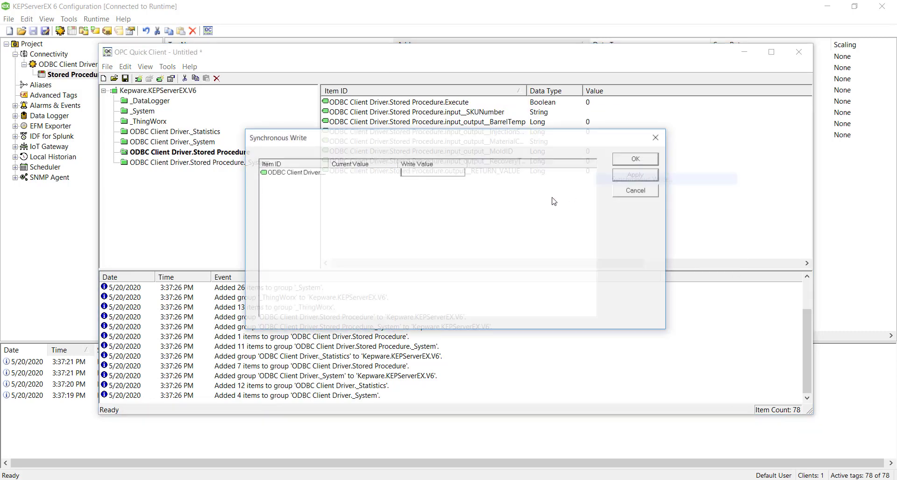
{"action": "type", "text": "2x2R"}
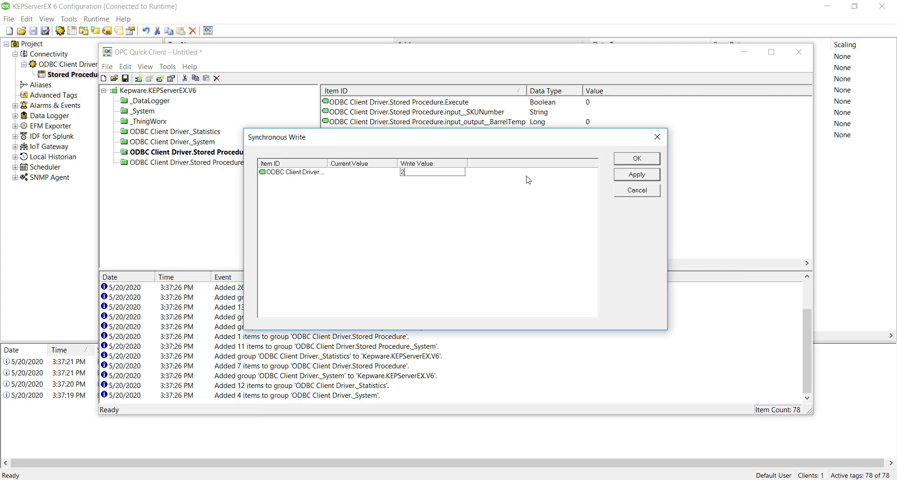
{"action": "left_click", "coordinate": [638, 159]}
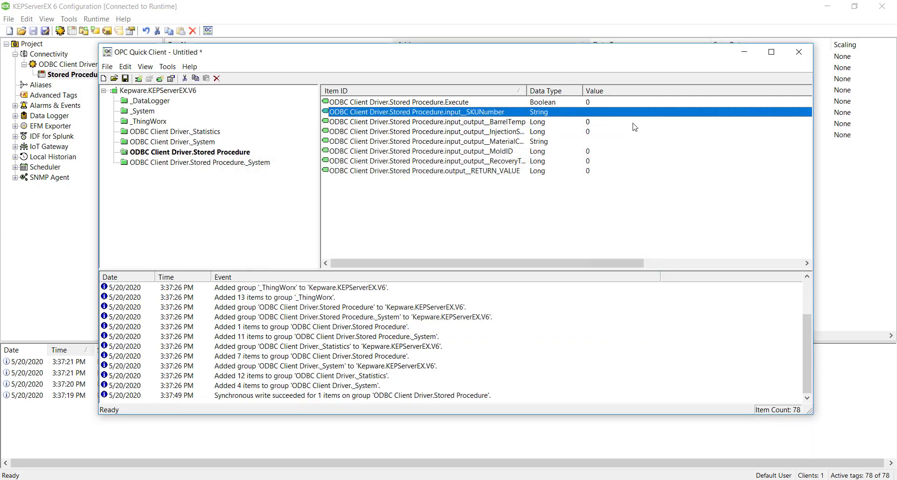
Step: Write 1 to the Execute tag to run getBlockRecipe
{"action": "left_click", "coordinate": [615, 103]}
{"action": "right_click", "coordinate": [616, 105]}
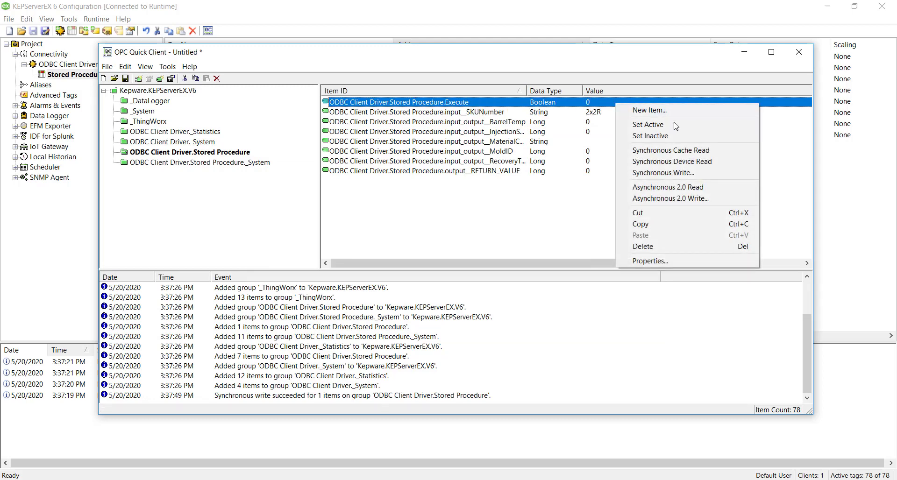
{"action": "left_click", "coordinate": [699, 167]}
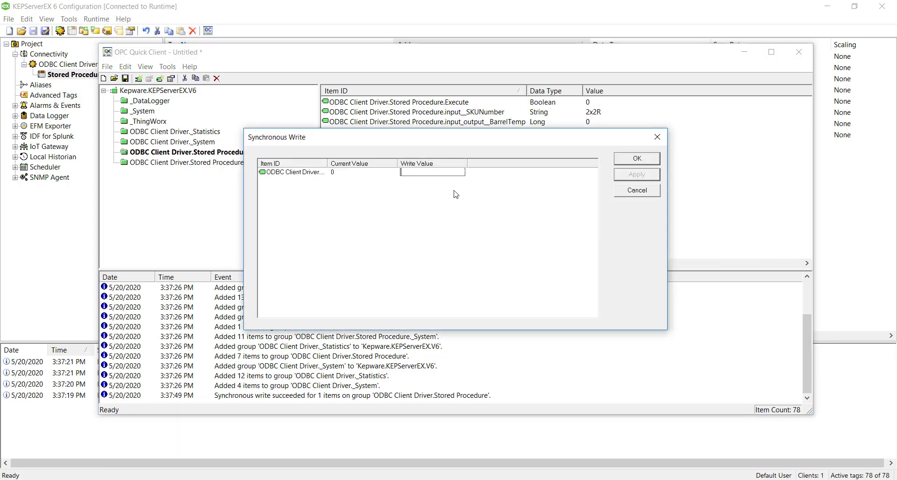
{"action": "type", "text": "1"}
{"action": "left_click", "coordinate": [630, 160]}
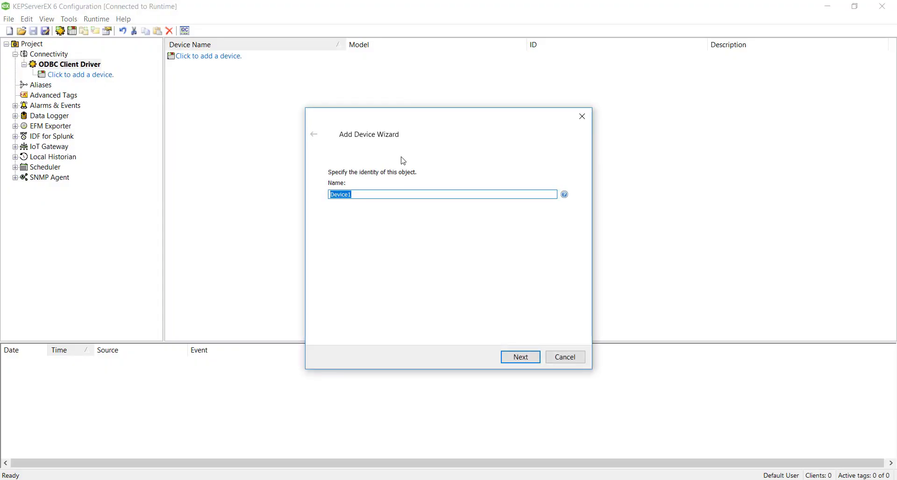
Step: Name a new device Query and choose the Query access method
{"action": "type", "text": "Query"}
{"action": "key", "text": "alt+n"}
{"action": "key", "text": "alt+n"}
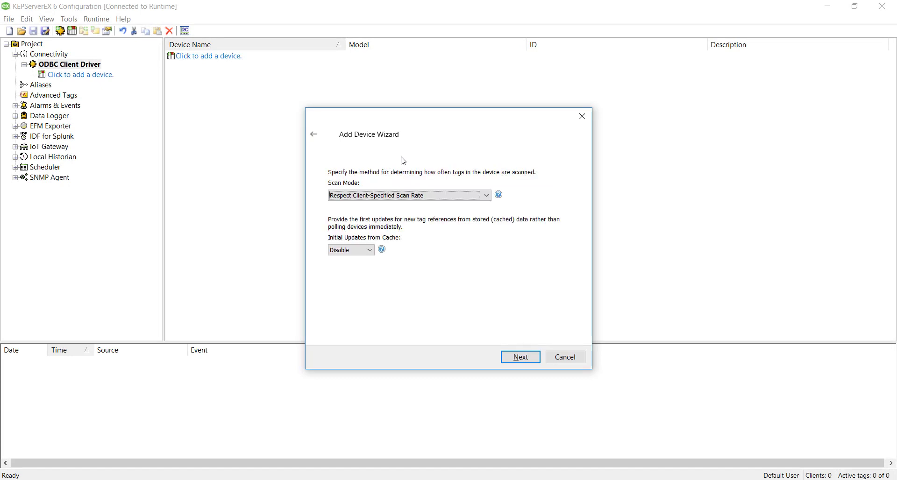
{"action": "key", "text": "alt+n"}
{"action": "key", "text": "alt+n"}
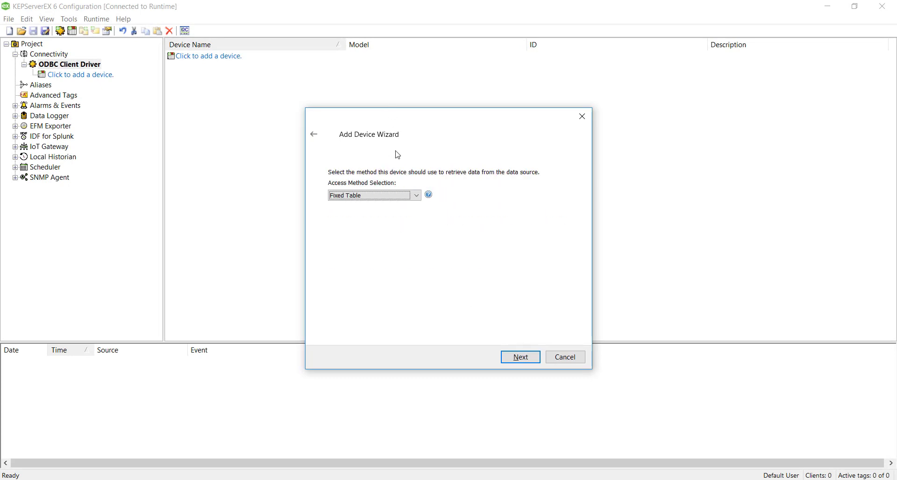
{"action": "left_click", "coordinate": [393, 196]}
{"action": "left_click", "coordinate": [509, 357]}
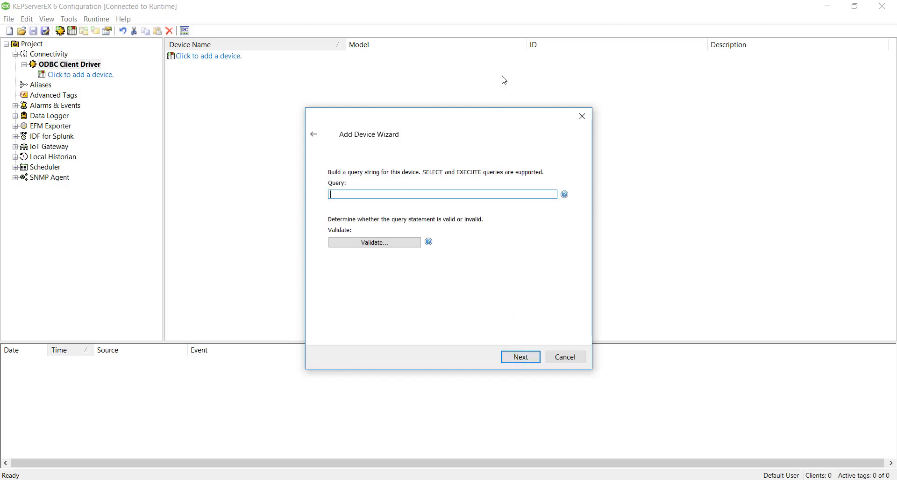
Step: Paste and validate the BlockRecipes SELECT for SKU 2x2R, then create the device
{"action": "type", "text": "SELECT * FROM BlockRecipes WHERE SKU_Number='2x2R'"}
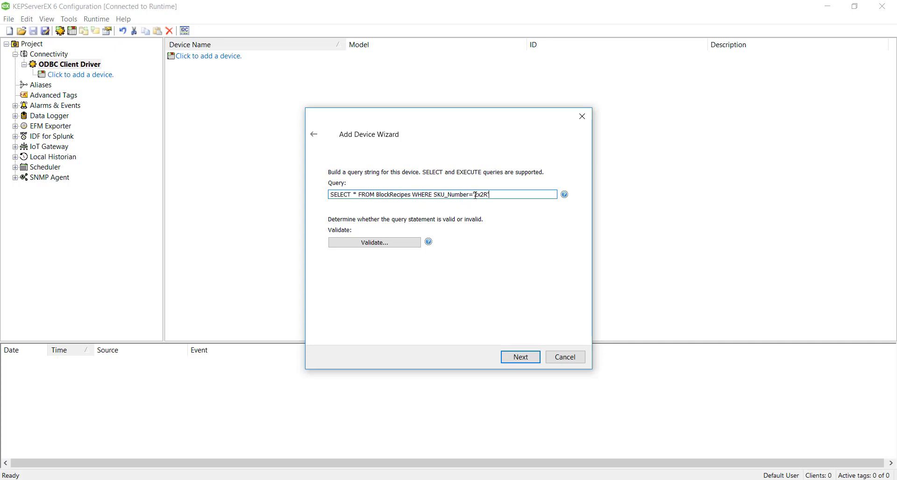
{"action": "left_click_drag", "start_coordinate": [475, 194], "coordinate": [488, 195]}
{"action": "left_click", "coordinate": [413, 243]}
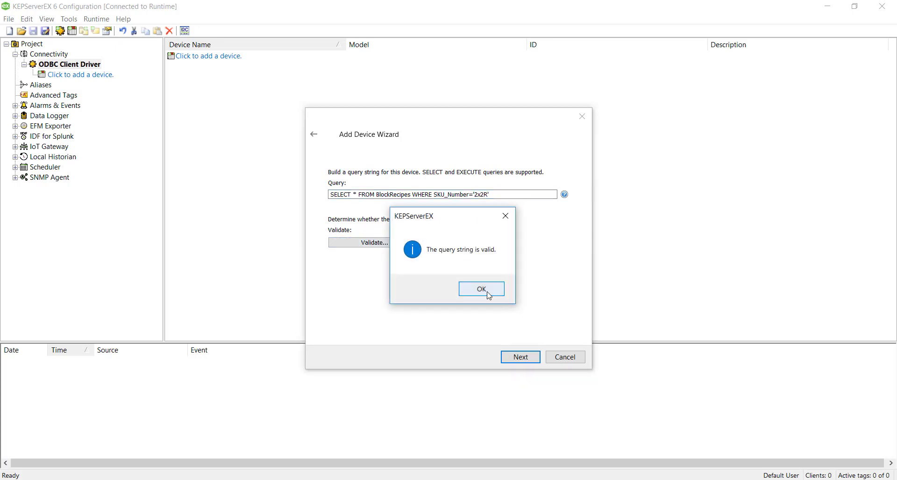
{"action": "left_click", "coordinate": [484, 290]}
{"action": "left_click", "coordinate": [520, 364]}
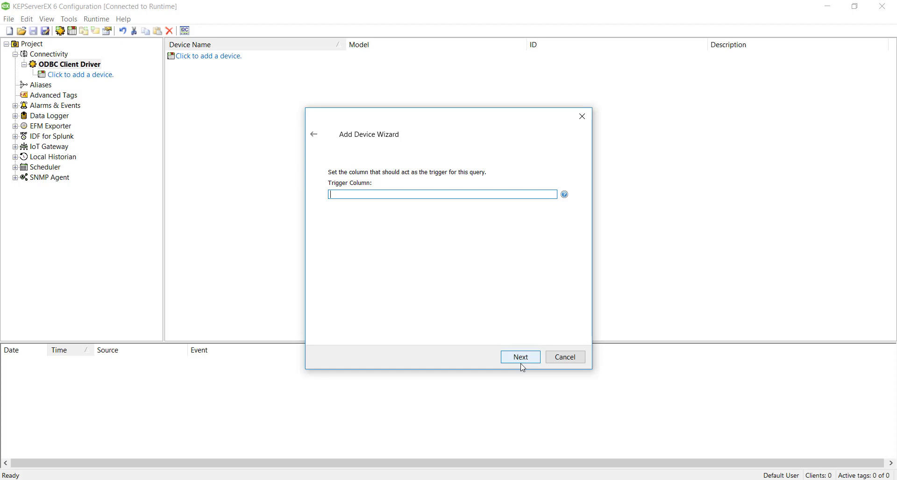
{"action": "left_click", "coordinate": [521, 364]}
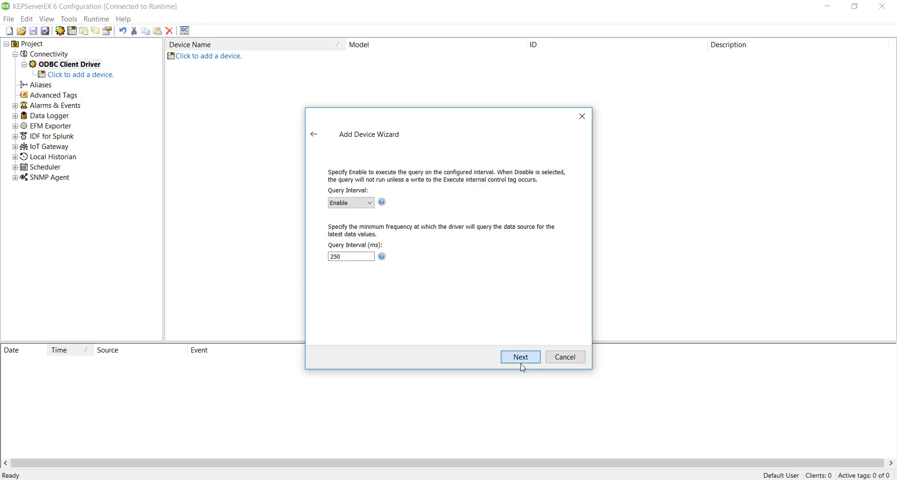
{"action": "left_click", "coordinate": [521, 363]}
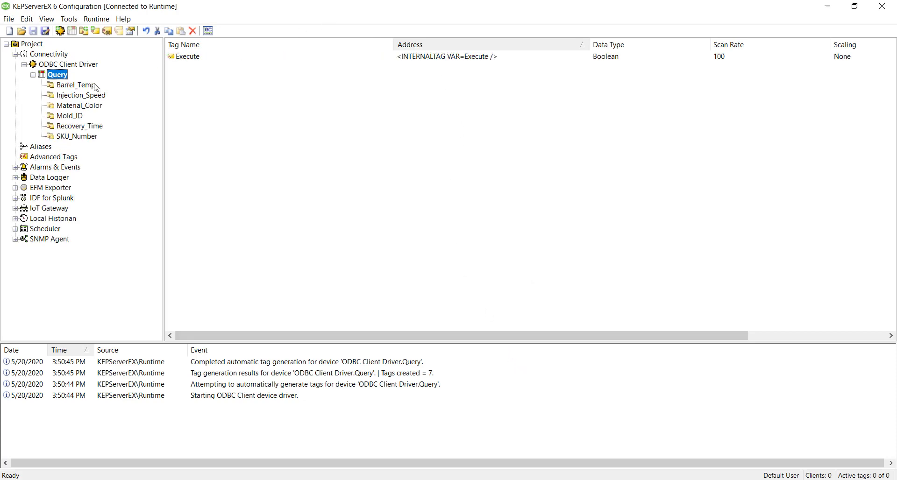
Step: In Quick Client, check the Query groups: Injection_Speed 75, Recovery_Time 1000, SKU_Number 2x2R
{"action": "left_click", "coordinate": [208, 31]}
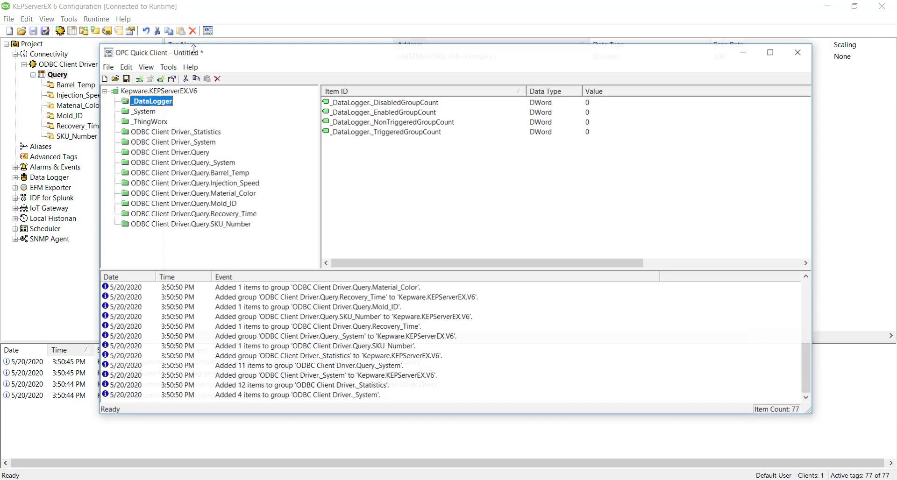
{"action": "left_click", "coordinate": [219, 175]}
{"action": "left_click", "coordinate": [222, 183]}
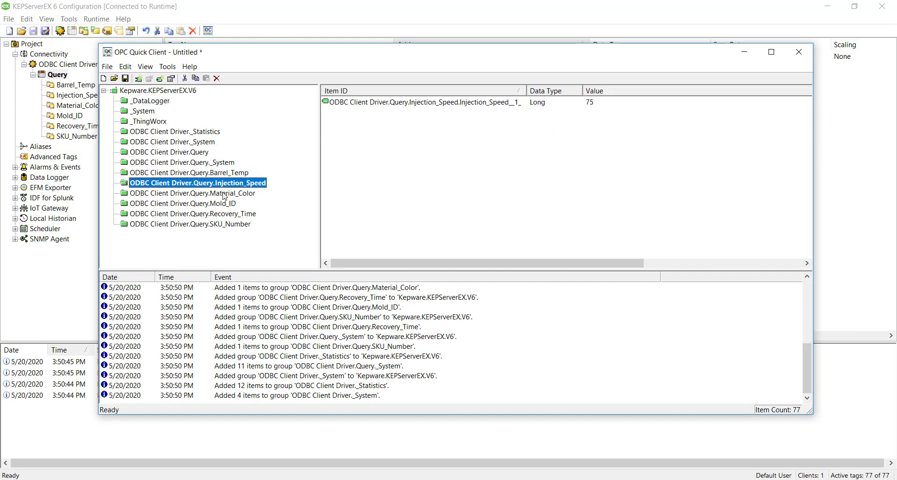
{"action": "left_click", "coordinate": [224, 194]}
{"action": "left_click", "coordinate": [222, 204]}
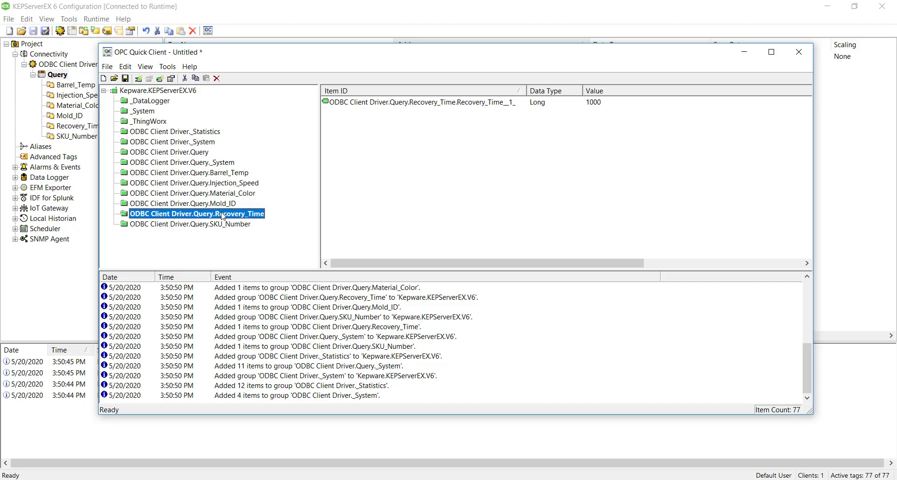
{"action": "left_click", "coordinate": [225, 224]}
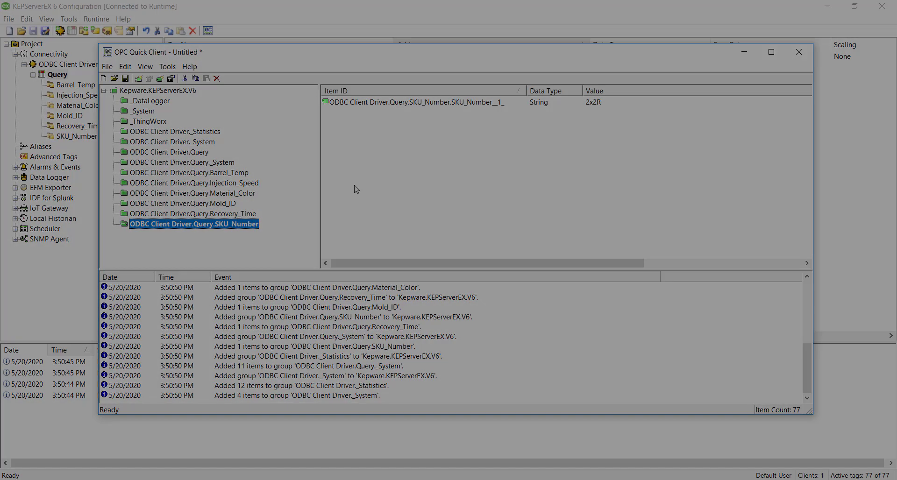